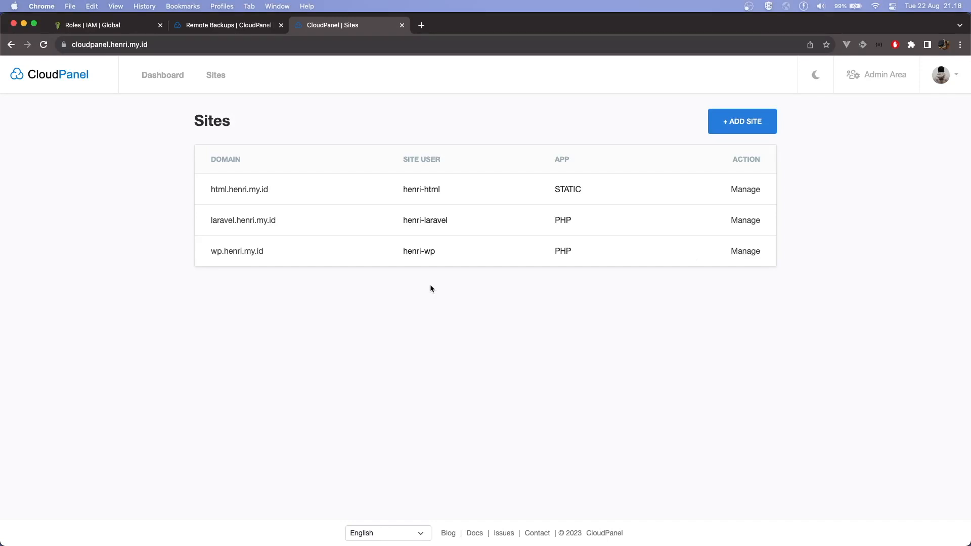
- Open the remote backup settings in the Admin Area and continue with Amazon S3 as the storage provider
left_click(876, 76)
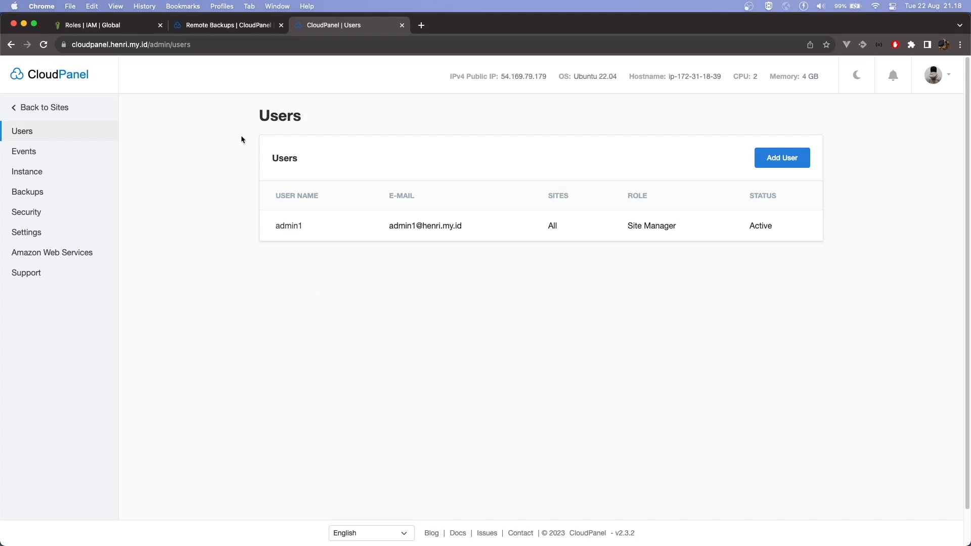
left_click(213, 45)
left_click(189, 329)
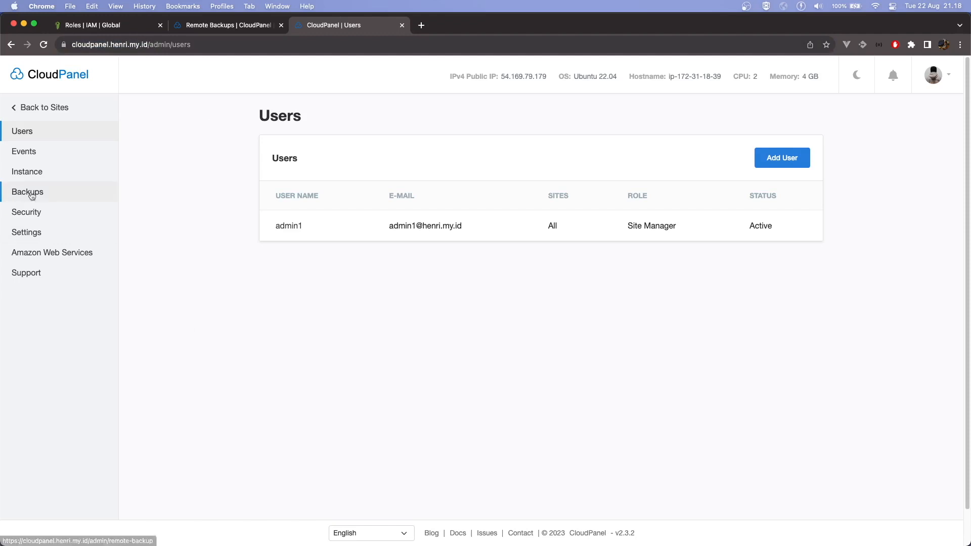
left_click(50, 197)
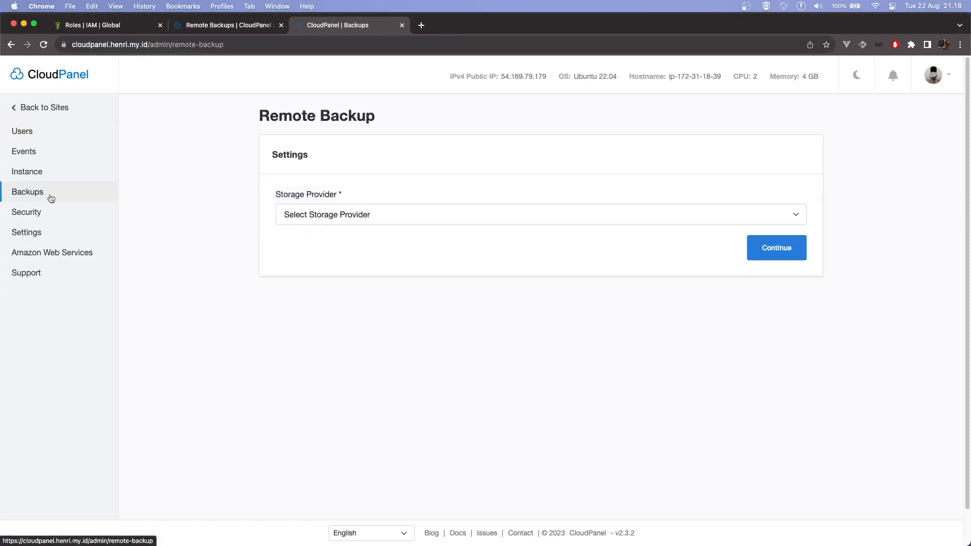
left_click(366, 215)
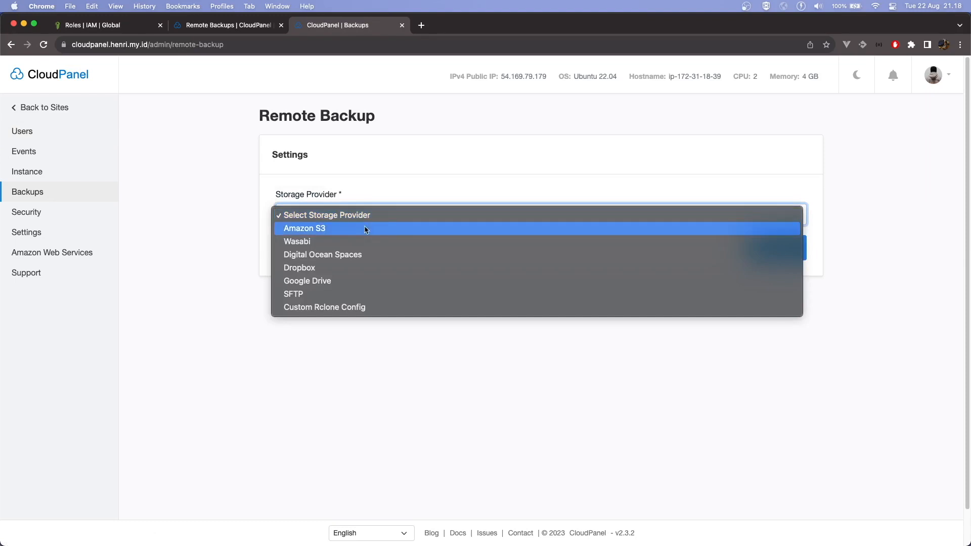
left_click(366, 229)
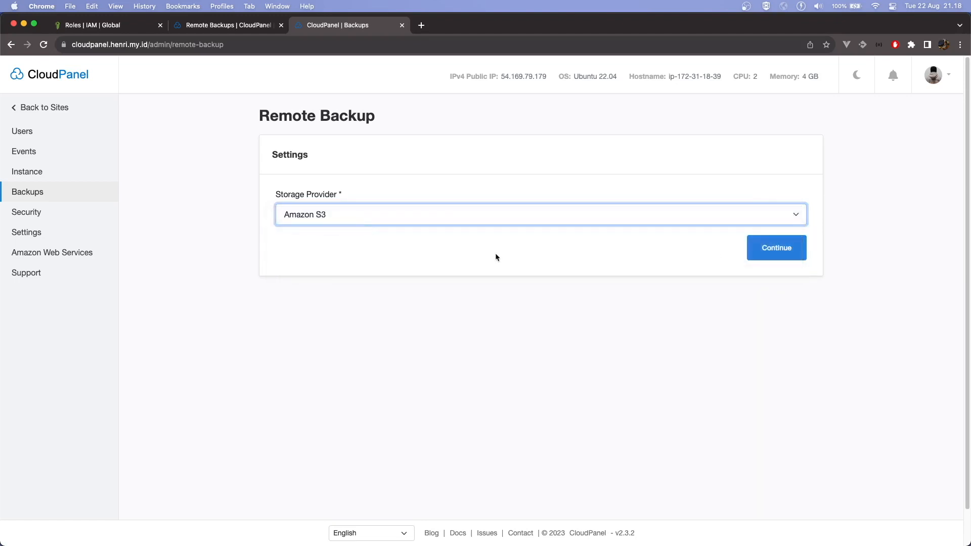
left_click(764, 251)
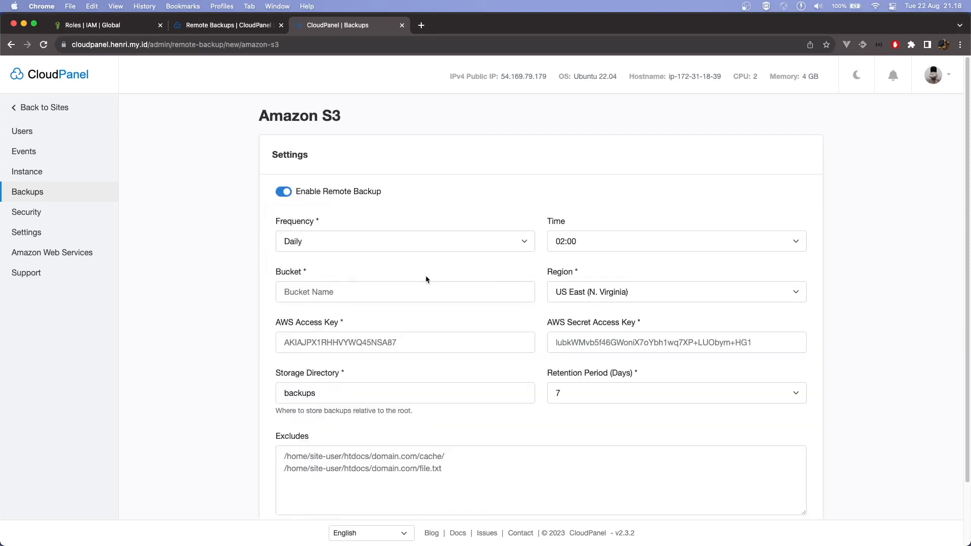
- Set the remote backup frequency to Daily and the backup time to 02:00
scroll(425, 279, "down", 3)
left_click(369, 172)
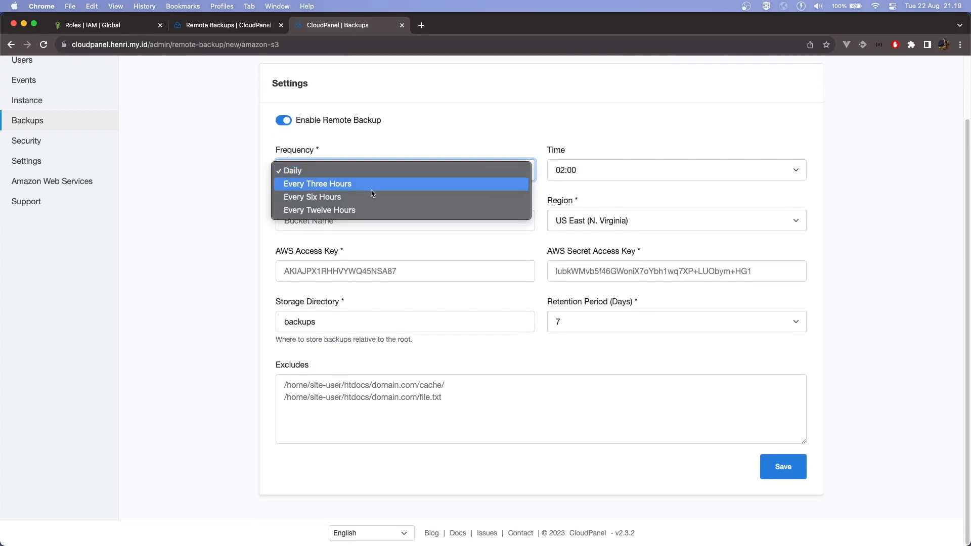
left_click(375, 170)
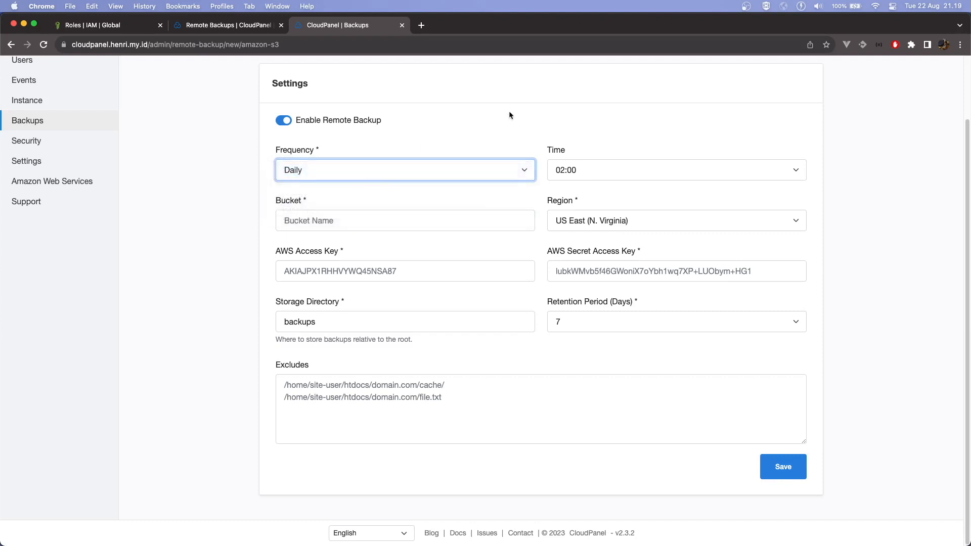
left_click(561, 172)
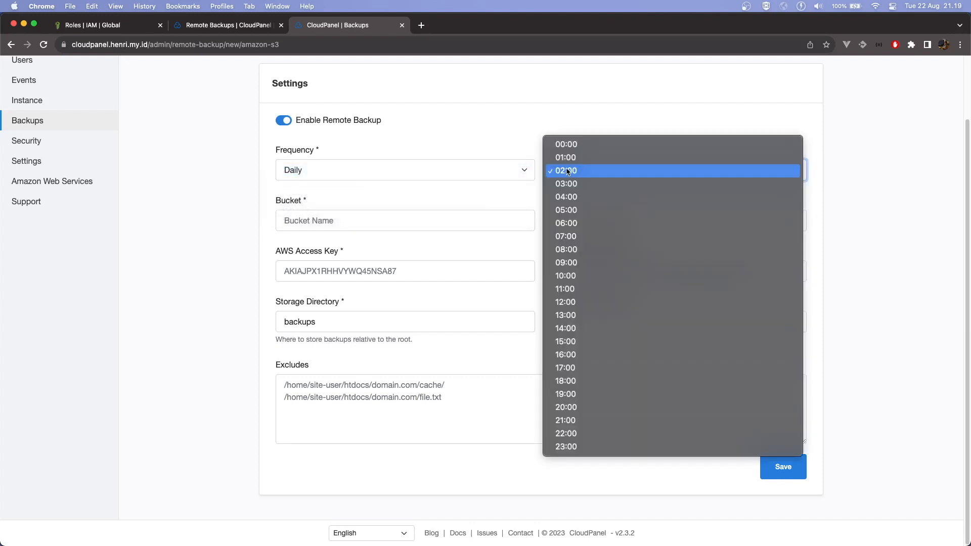
left_click(568, 172)
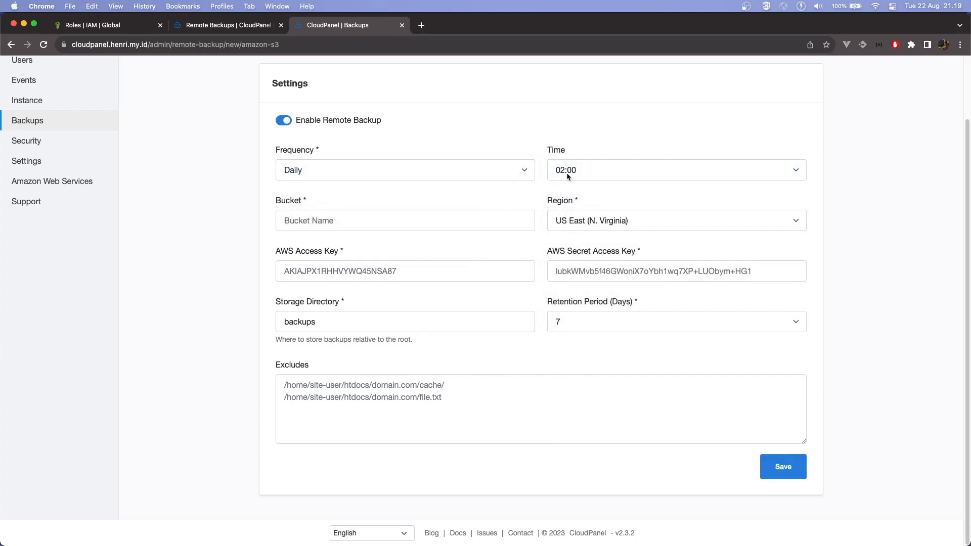
left_click(364, 216)
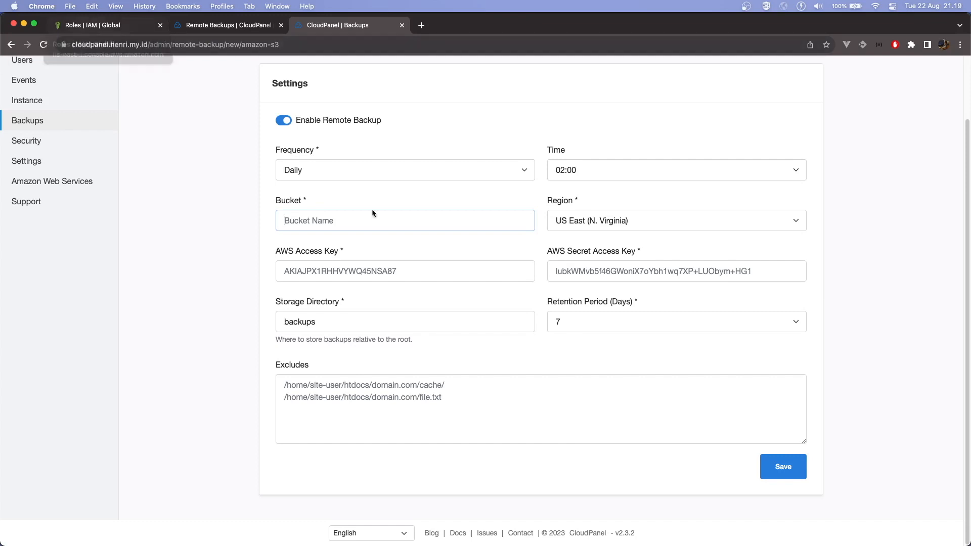
left_click(314, 273)
left_click(558, 269)
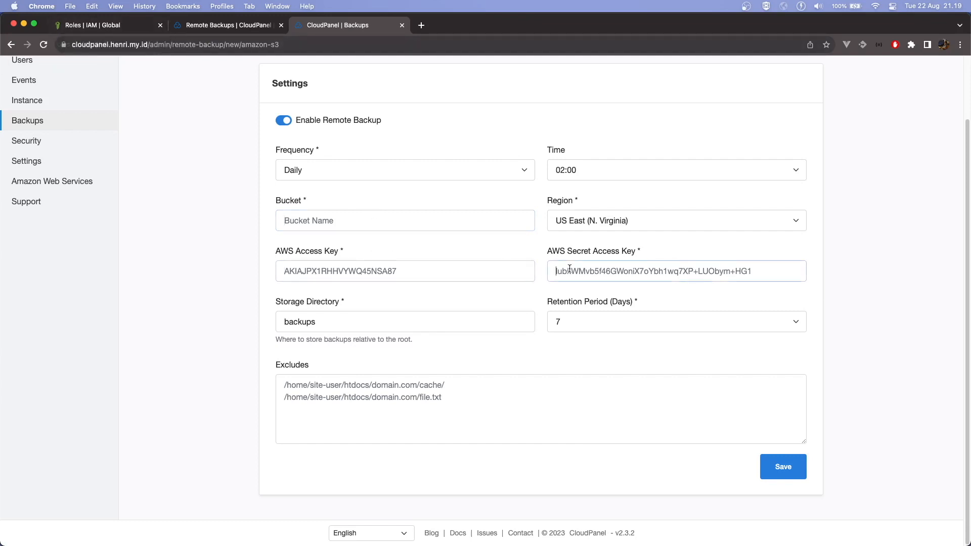
left_click(422, 270)
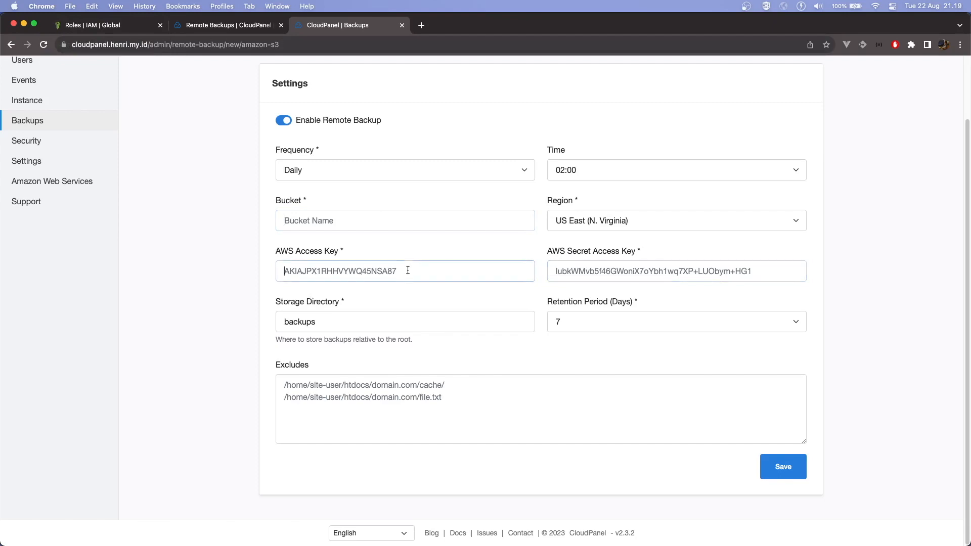
- Switch to the AWS IAM console and start a new user named cloudpanel-s3, continuing to its permissions
left_click(87, 25)
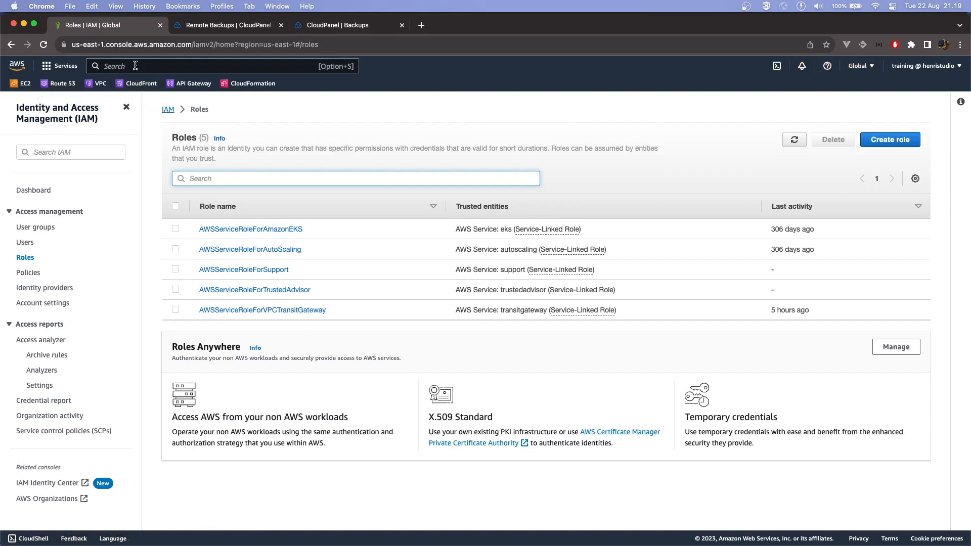
left_click(26, 243)
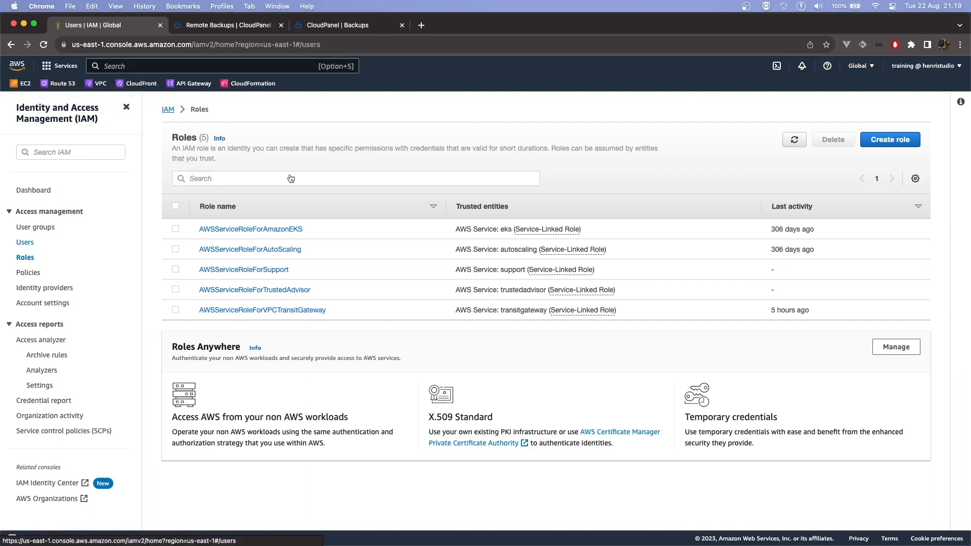
left_click(888, 139)
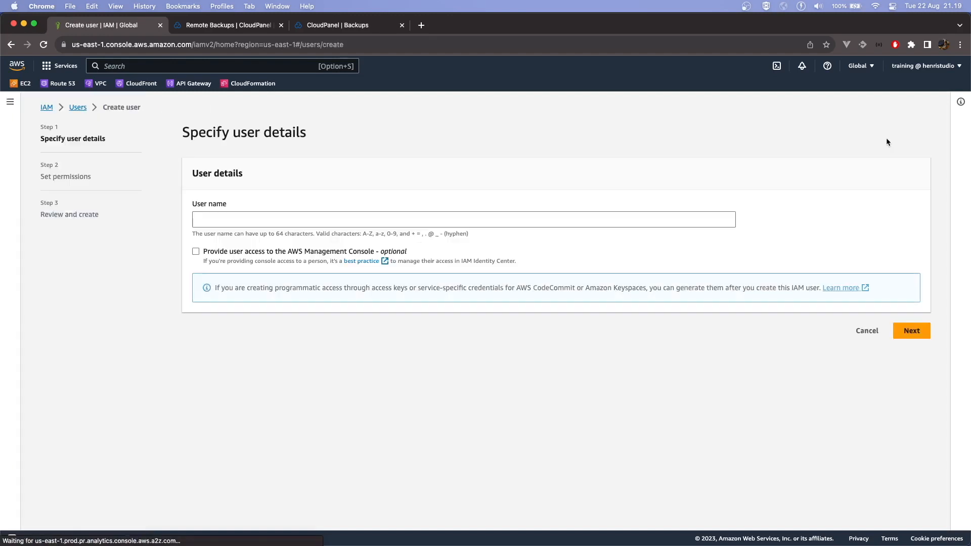
left_click(214, 220)
type("cloudpanel-s3")
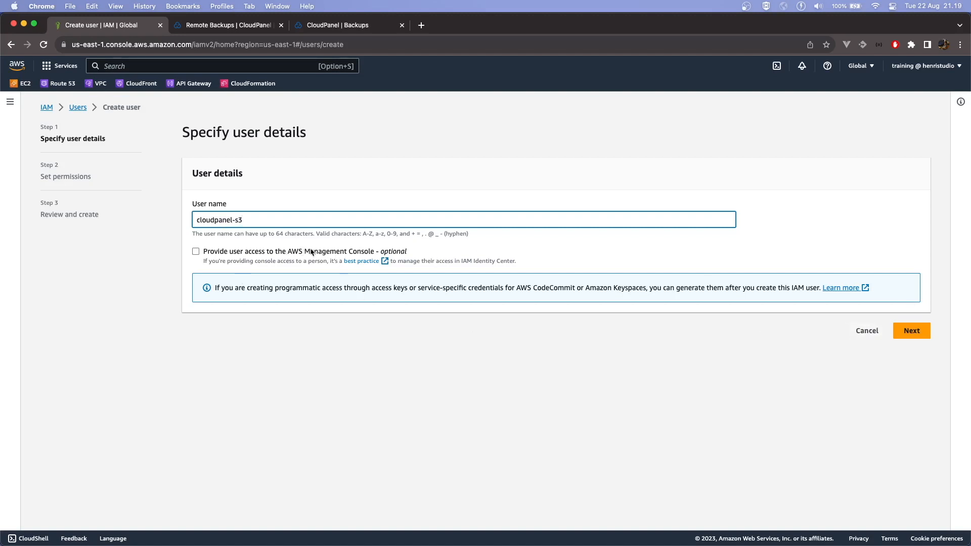
left_click(908, 326)
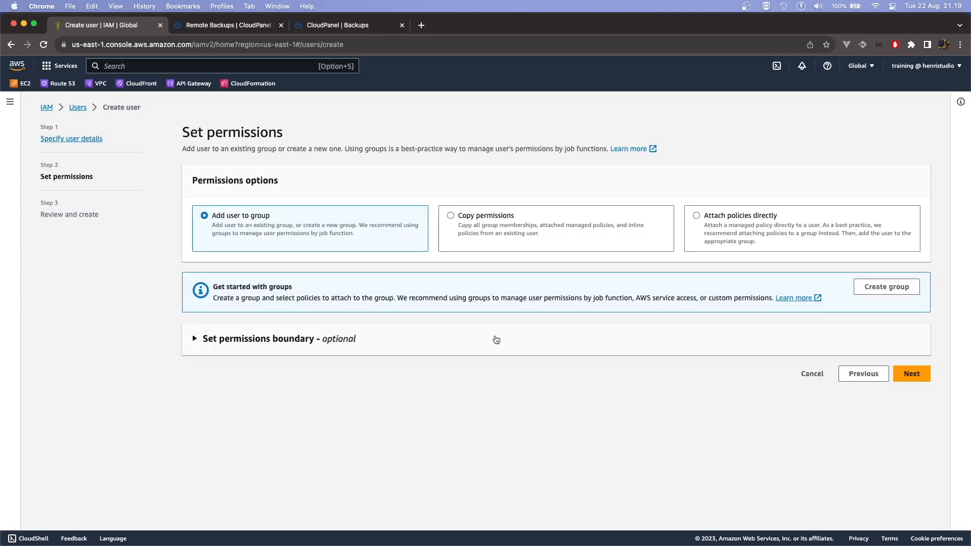
- Attach the AmazonS3FullAccess policy directly to the new user and create the user
left_click(731, 220)
left_click(363, 328)
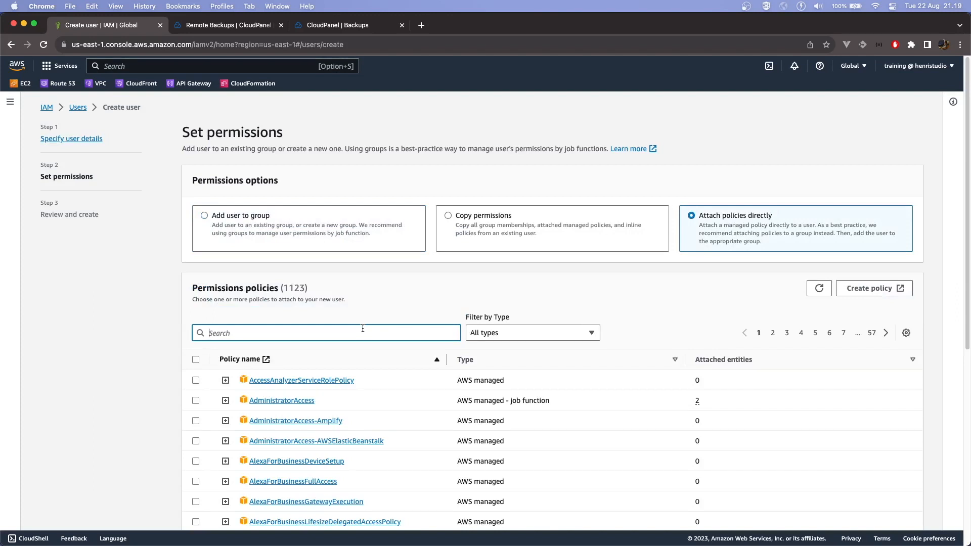
type("s3")
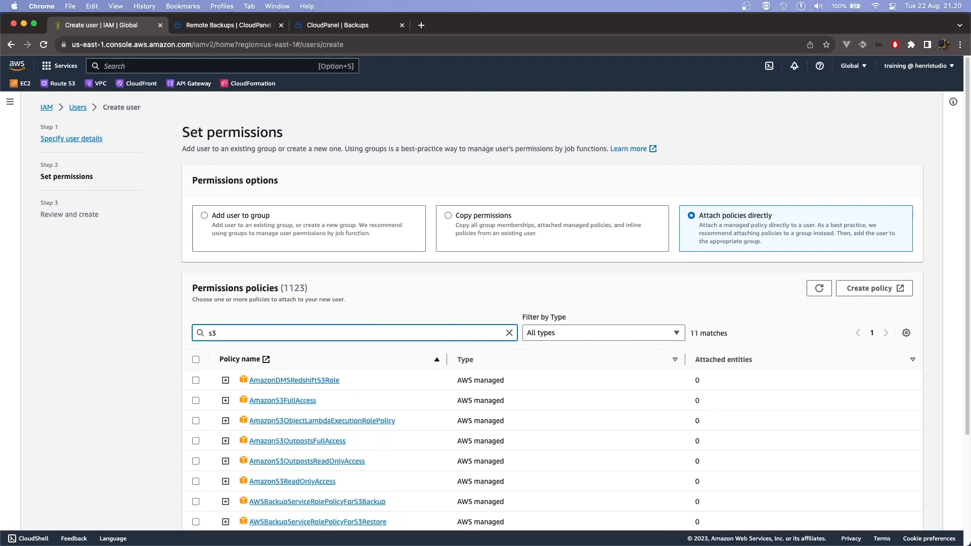
left_click(196, 401)
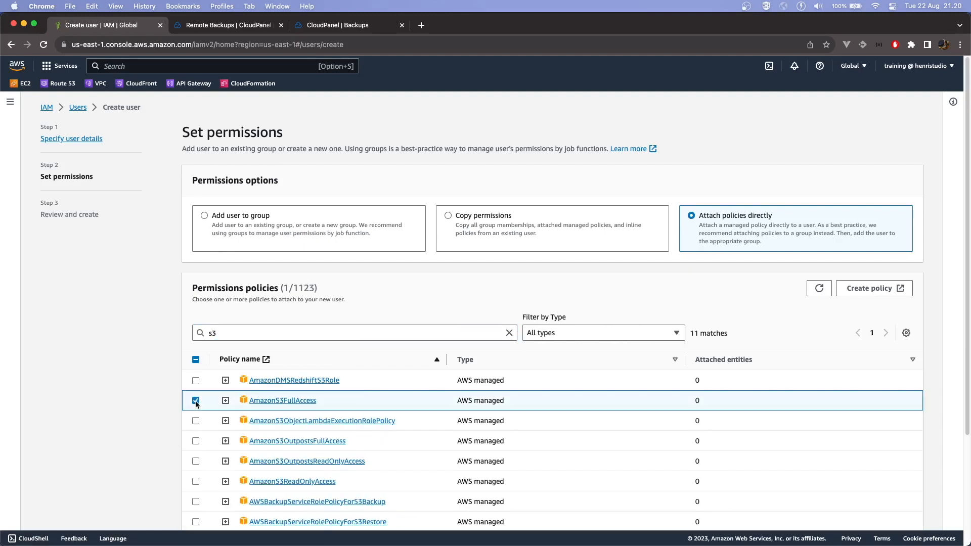
scroll(224, 416, "down", 3)
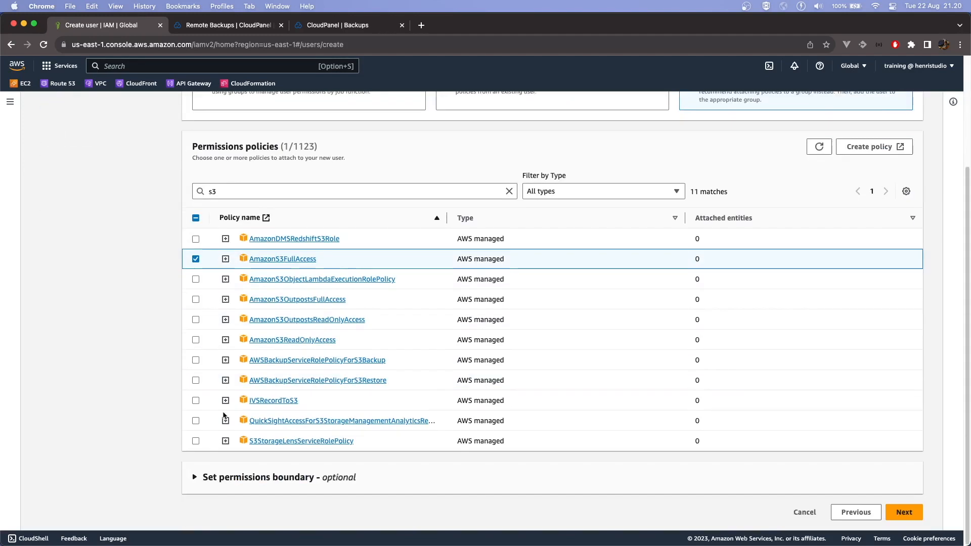
left_click(905, 514)
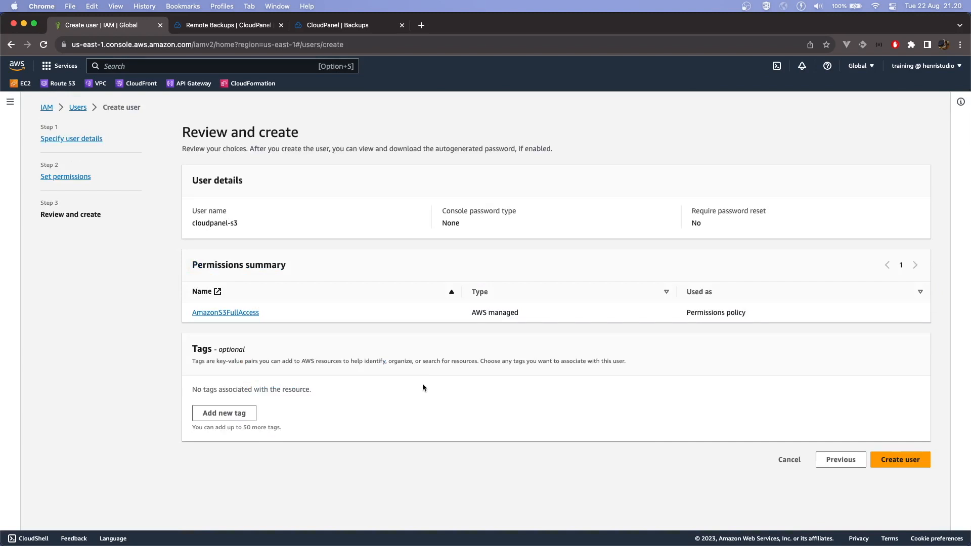
left_click(900, 459)
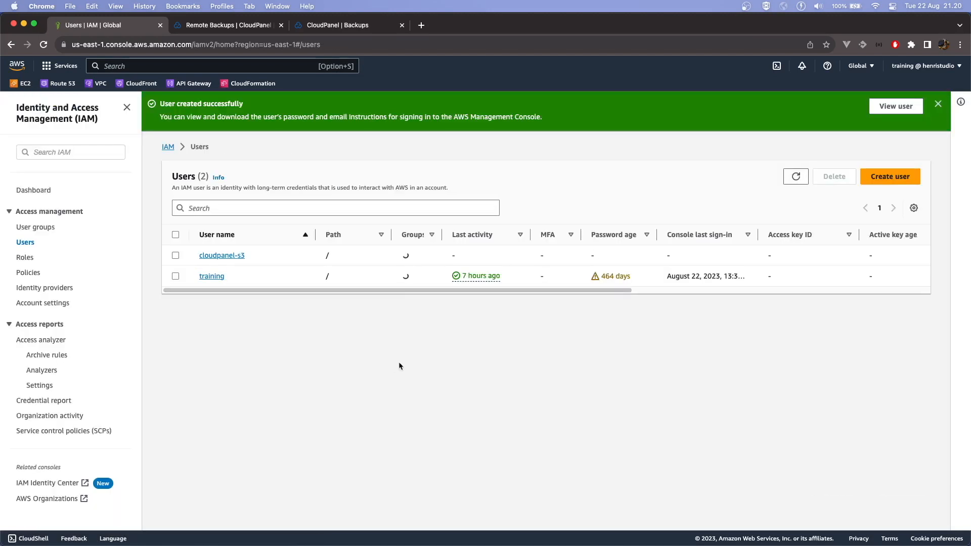
- Create an access key for the cloudpanel-s3 user with the use case Application running outside AWS and no description tag
left_click(222, 257)
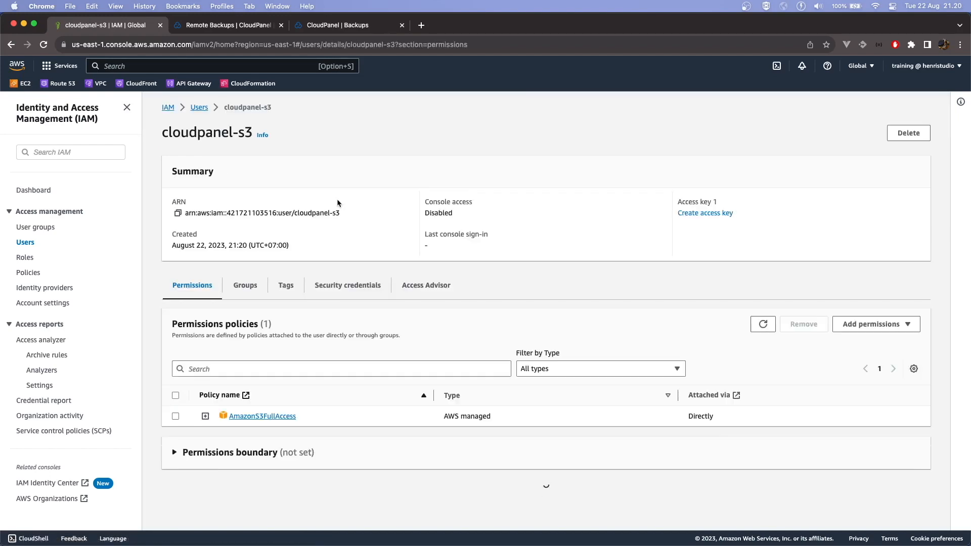
left_click(342, 290)
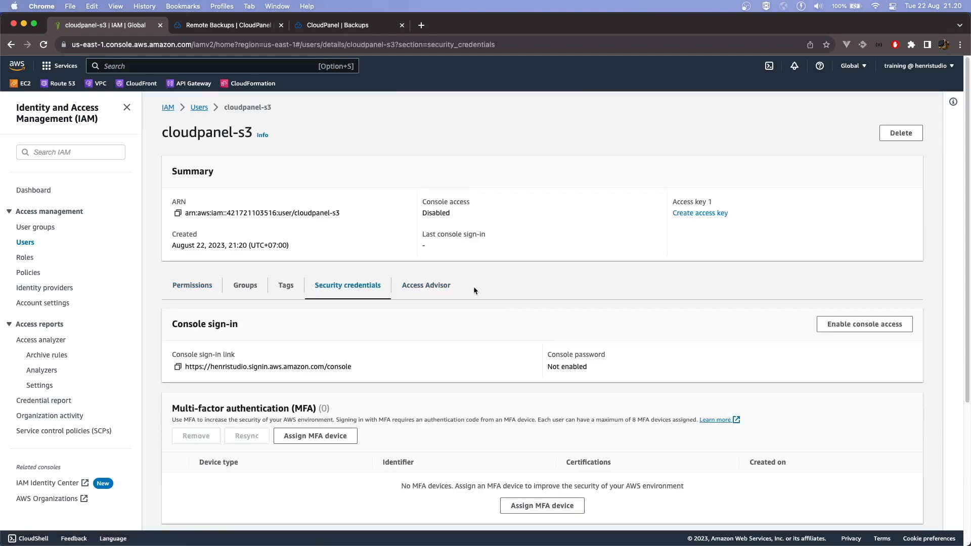
scroll(470, 351, "down", 3)
scroll(469, 346, "down", 3)
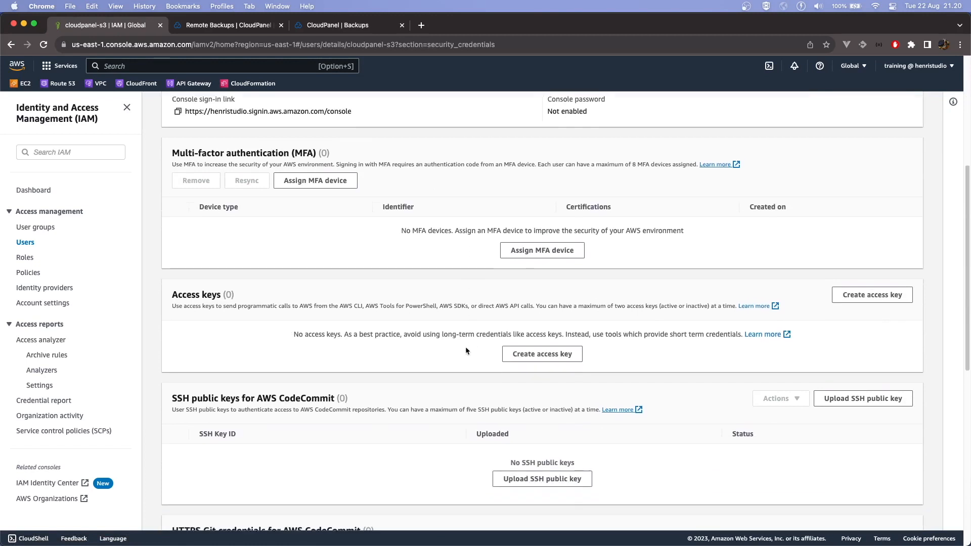
left_click(528, 351)
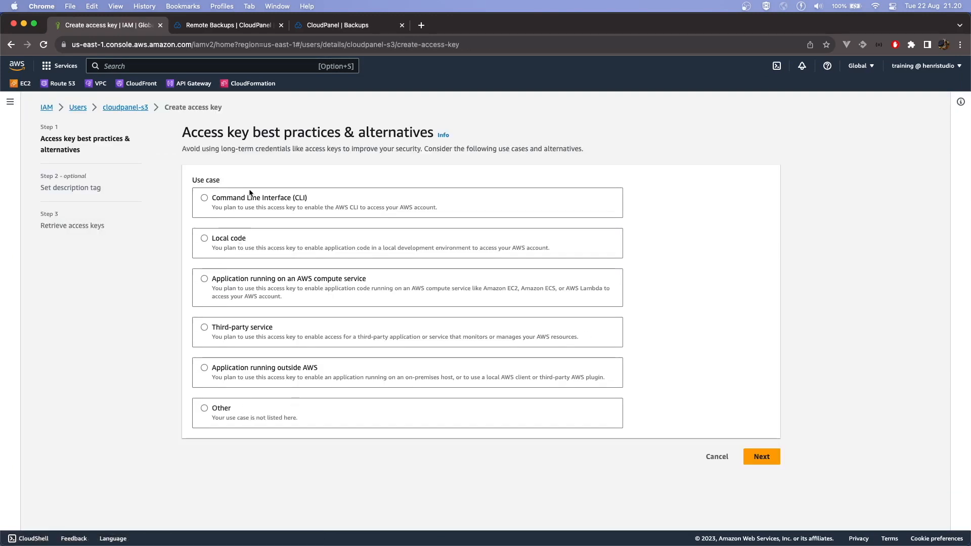
left_click(250, 371)
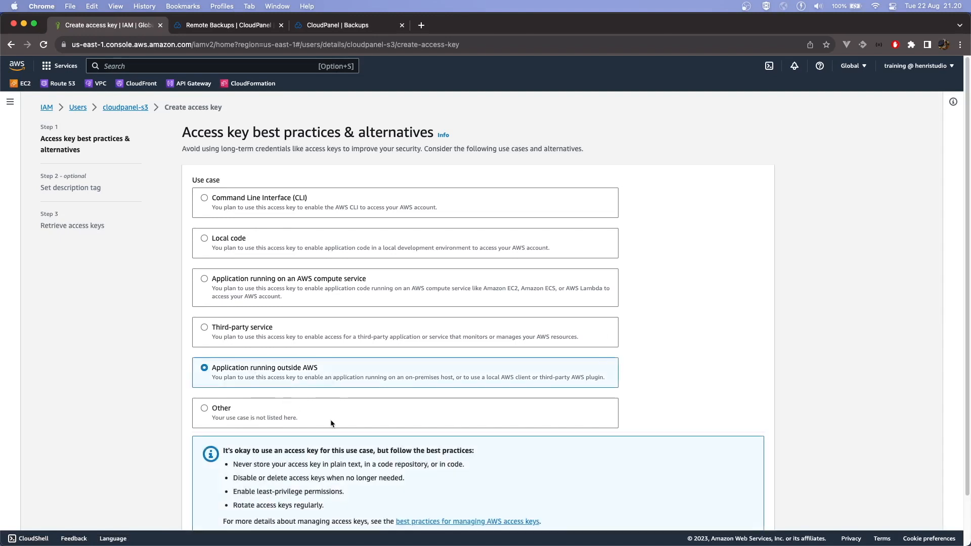
scroll(332, 424, "down", 3)
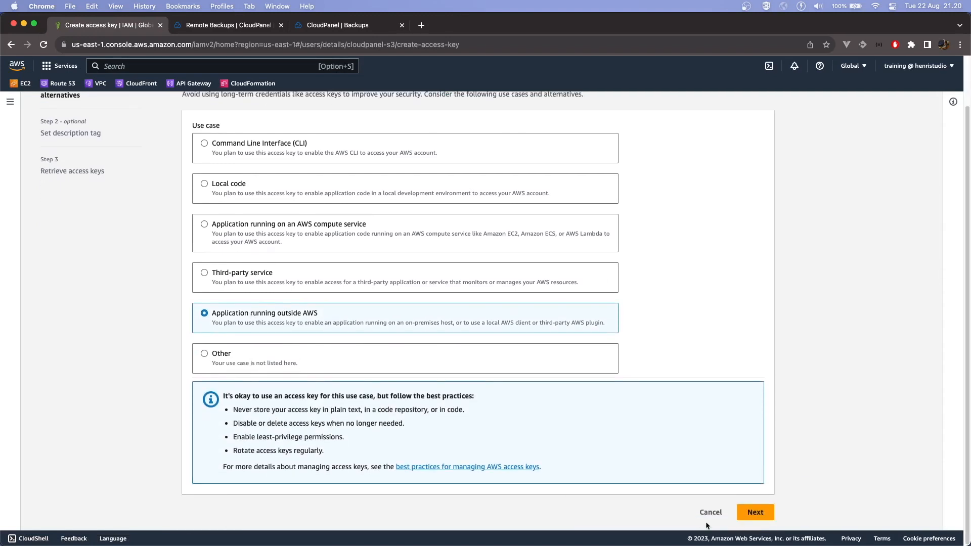
left_click(761, 512)
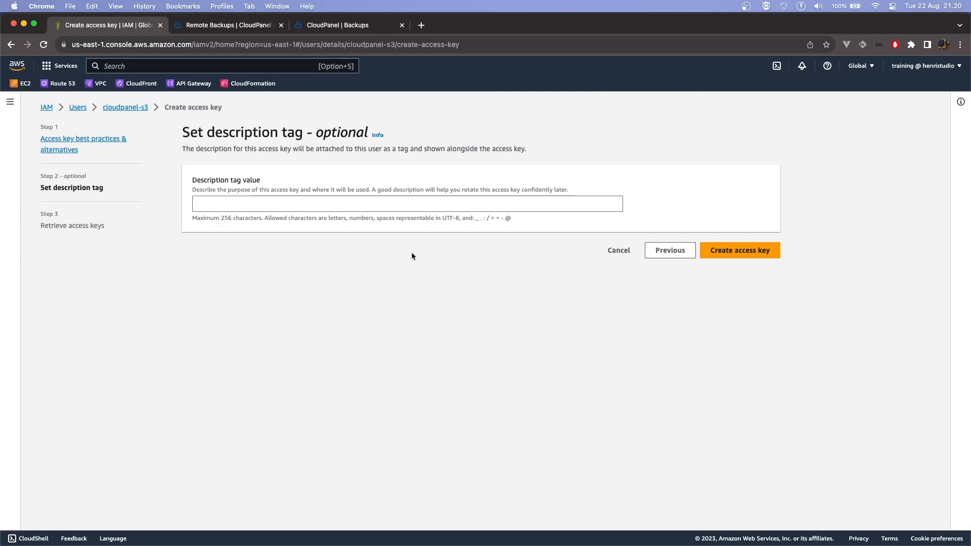
left_click(731, 250)
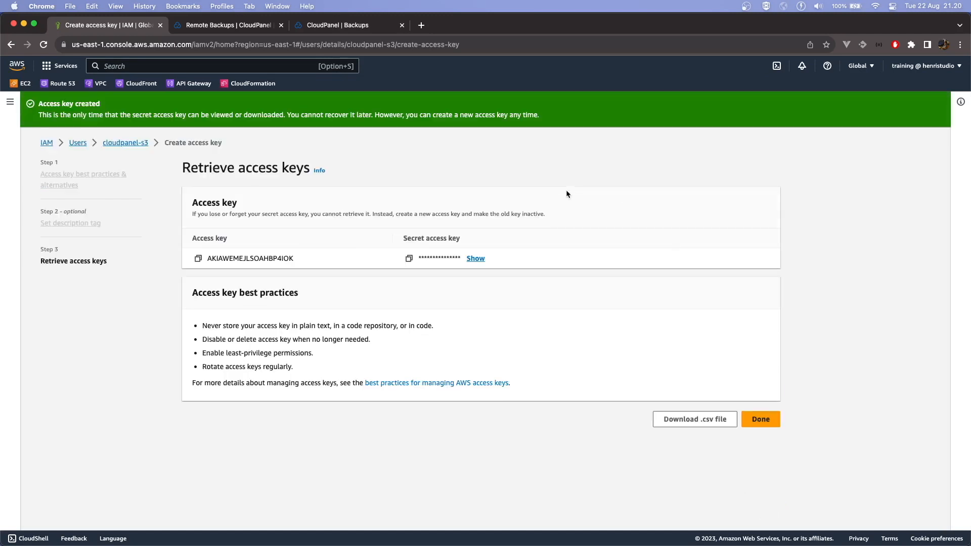
- Reveal the new secret access key, then copy the access key and the secret access key
left_click(476, 258)
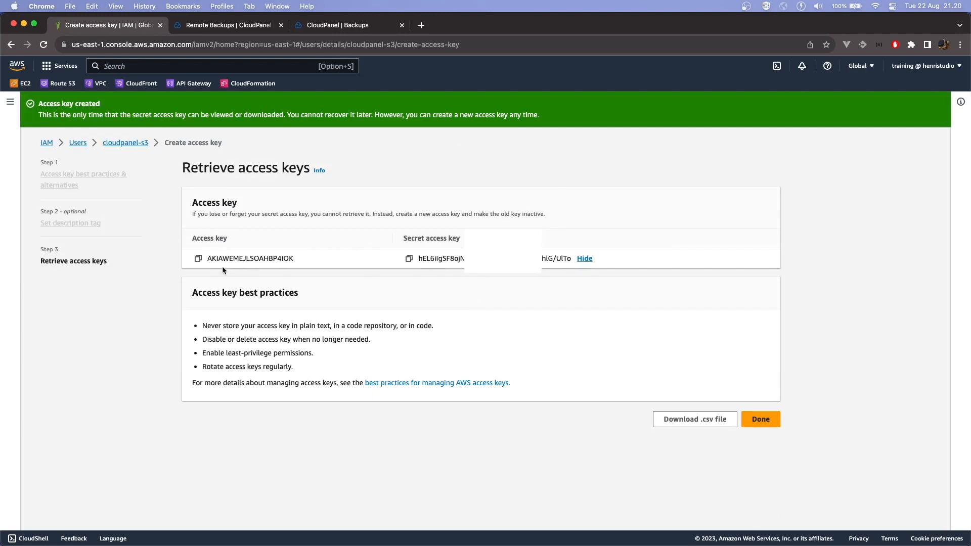
left_click(199, 259)
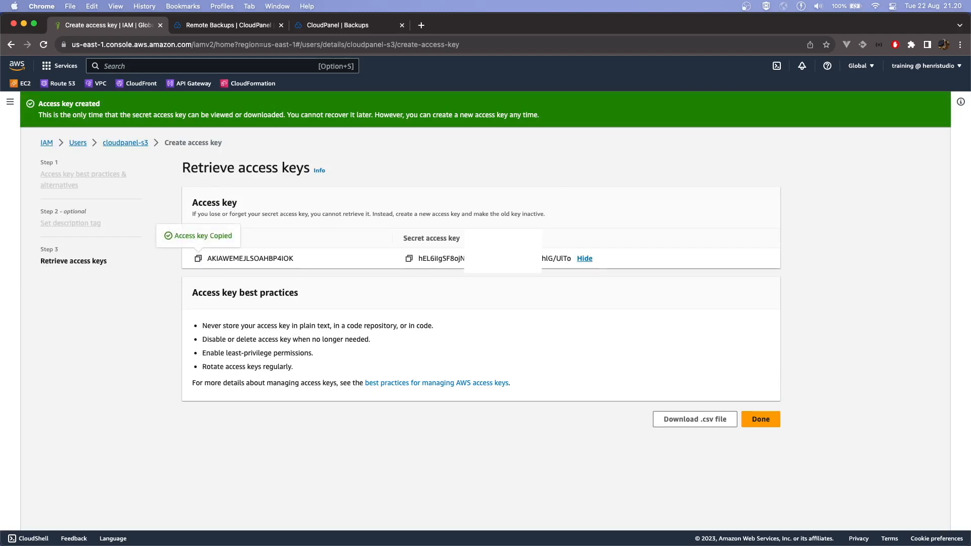
left_click(410, 259)
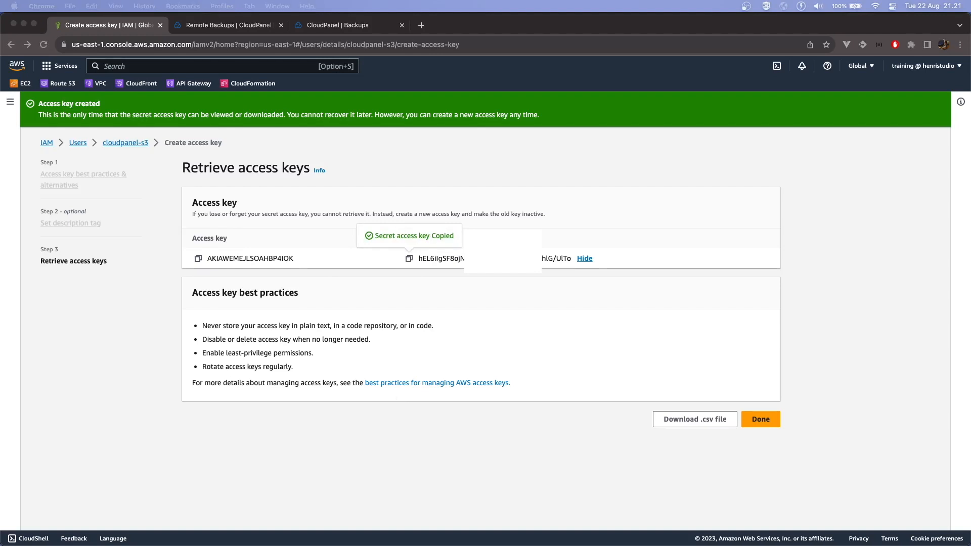
- Finish the access key creation for the cloudpanel-s3 user and return to CloudPanel's Amazon S3 backup form
left_click(761, 419)
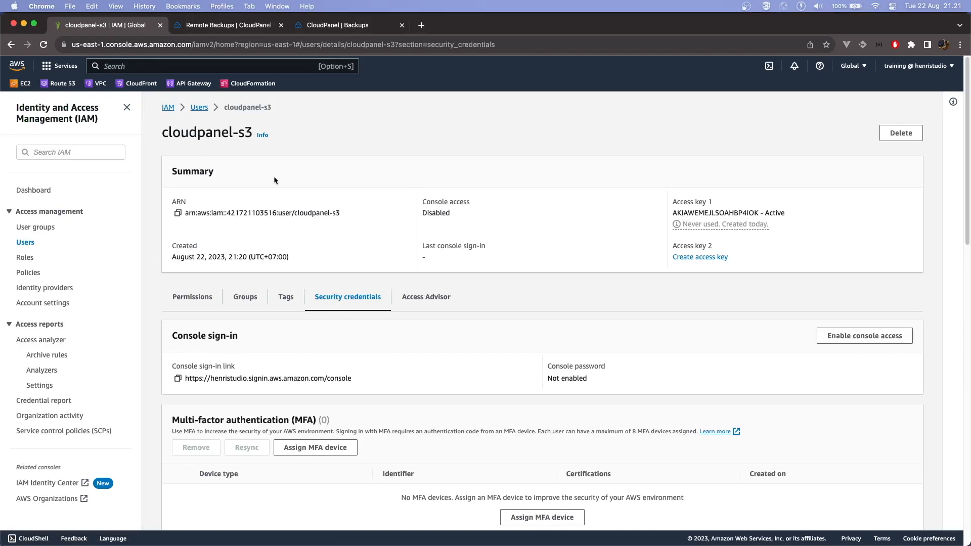
left_click(342, 26)
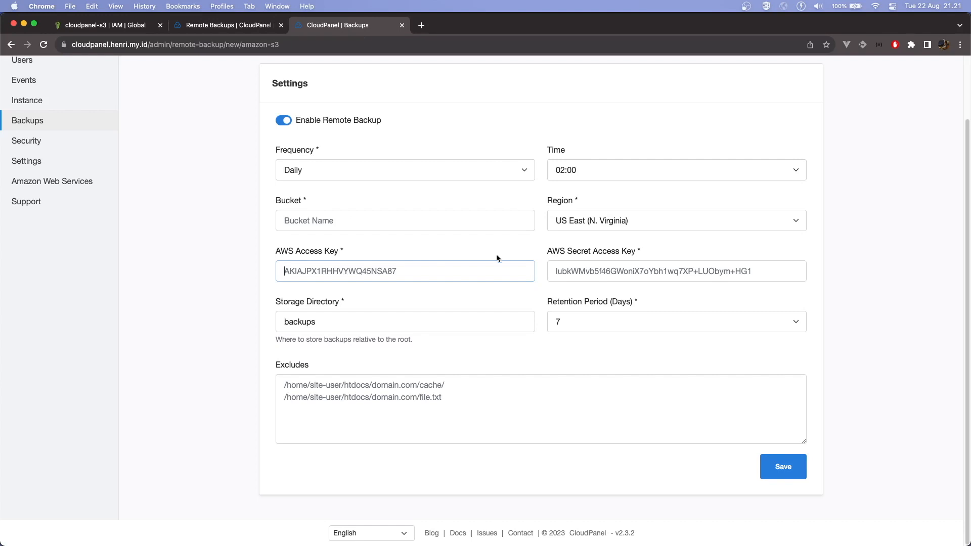
left_click(592, 266)
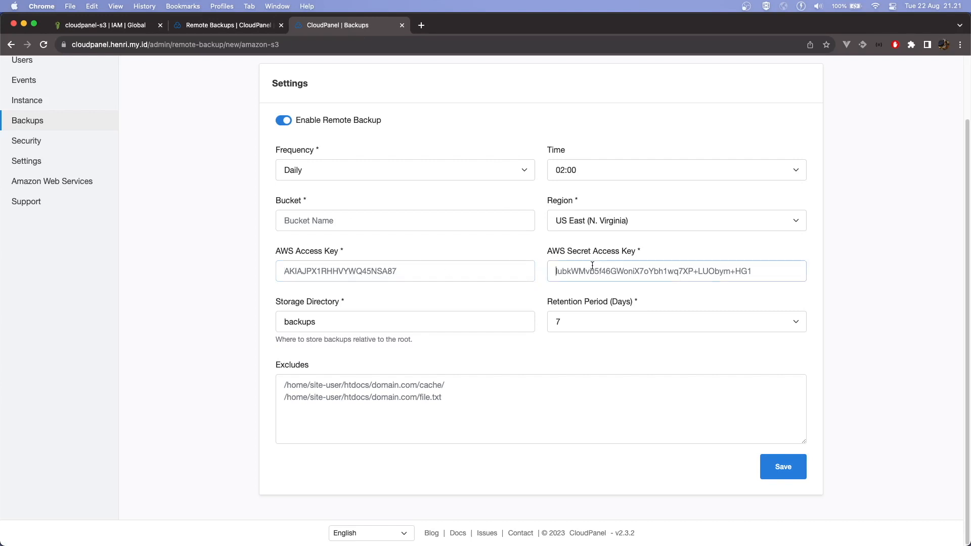
- Switch back to AWS, find the S3 service and start a new bucket named cloudpanel-backup
left_click(102, 25)
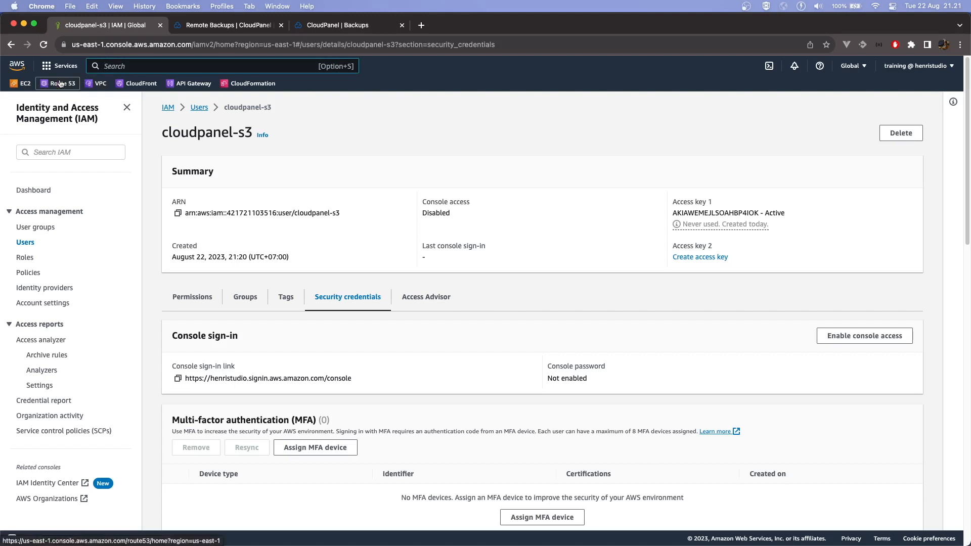
type("s3")
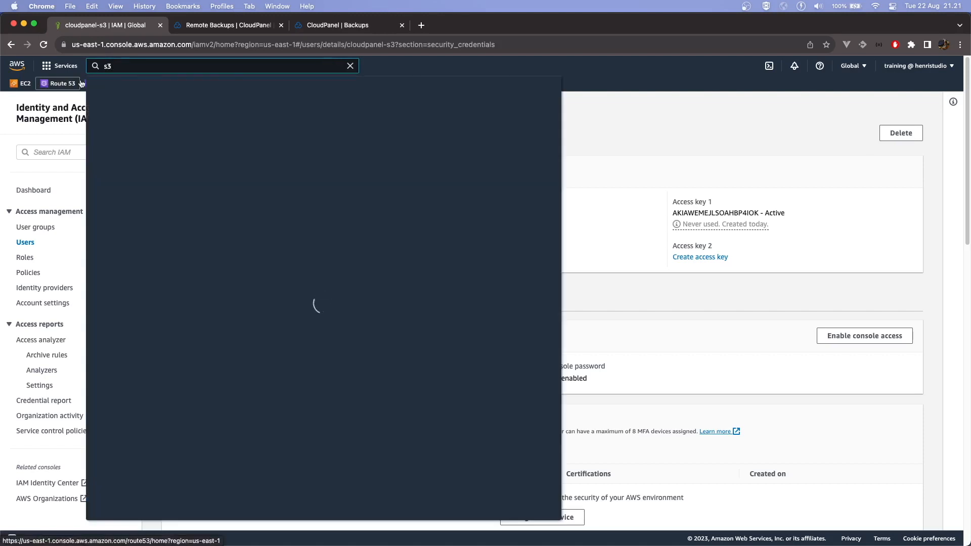
left_click(249, 163)
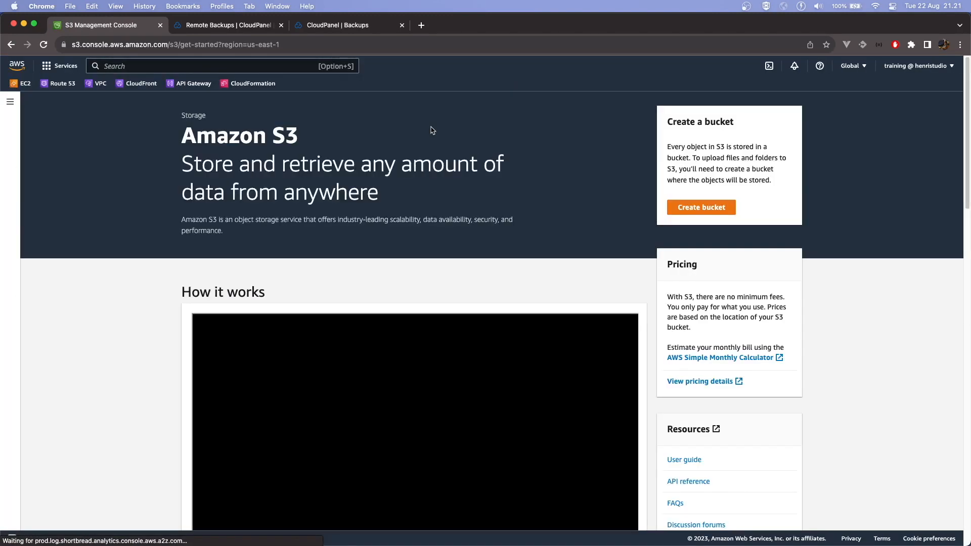
left_click(701, 207)
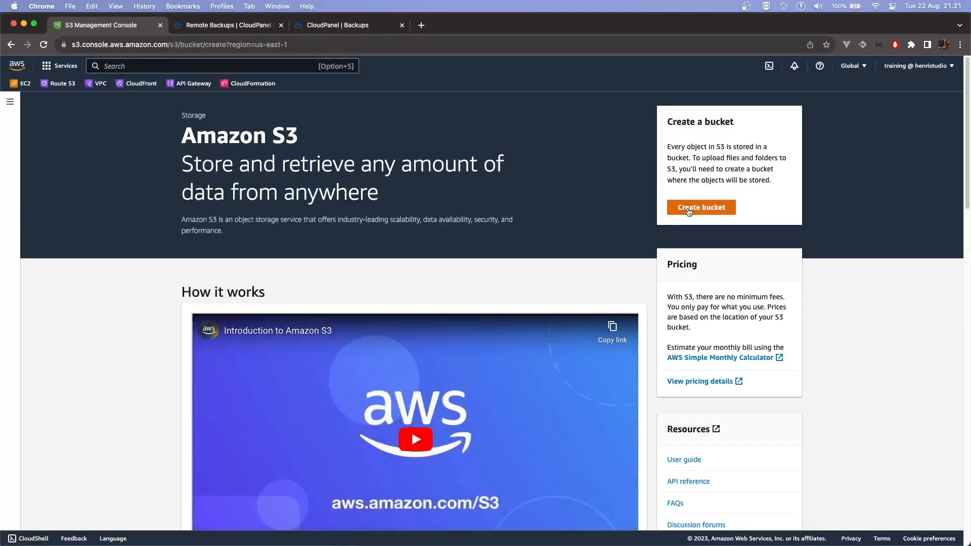
left_click(164, 229)
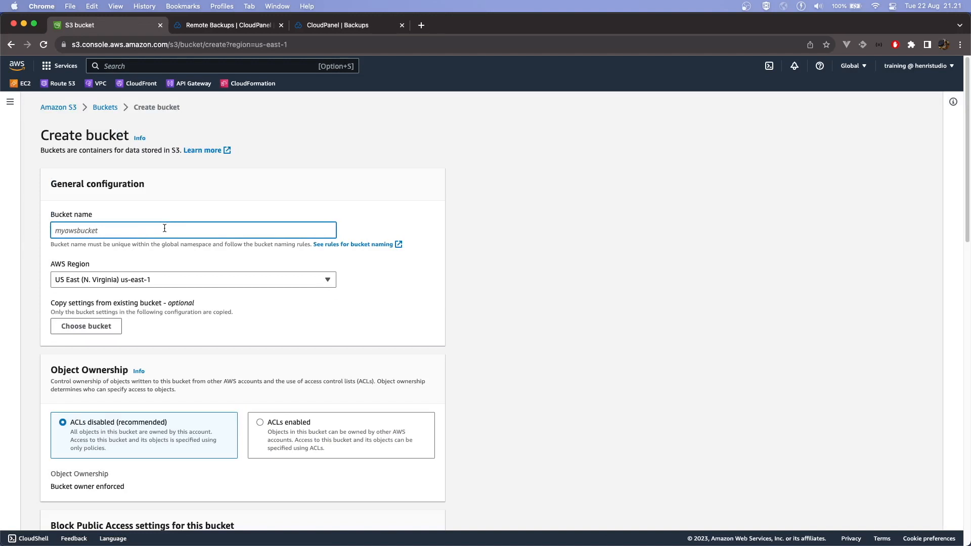
type("cloudpanel-backup")
- Set the new bucket's AWS Region to Asia Pacific (Singapore) ap-southeast-1
left_click(225, 280)
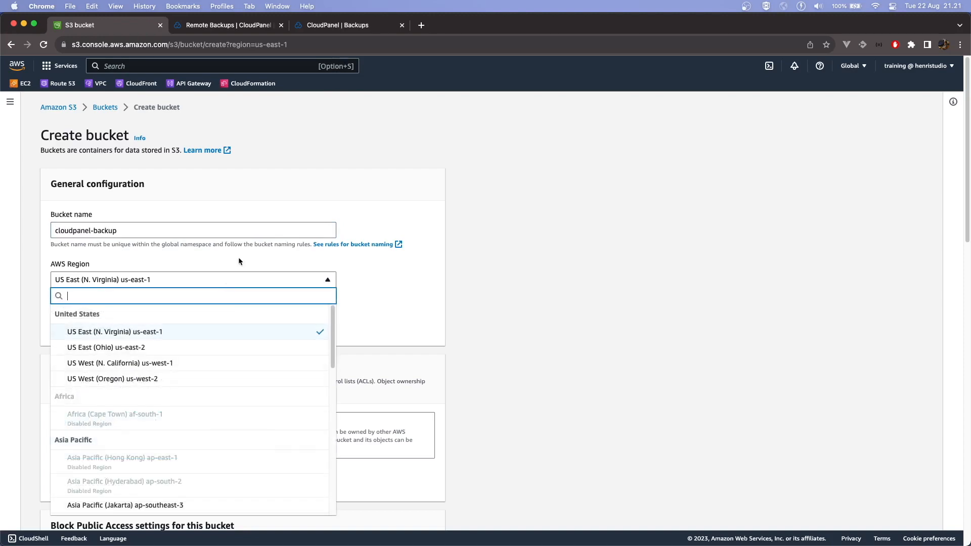
left_click(354, 24)
scroll(438, 117, "up", 3)
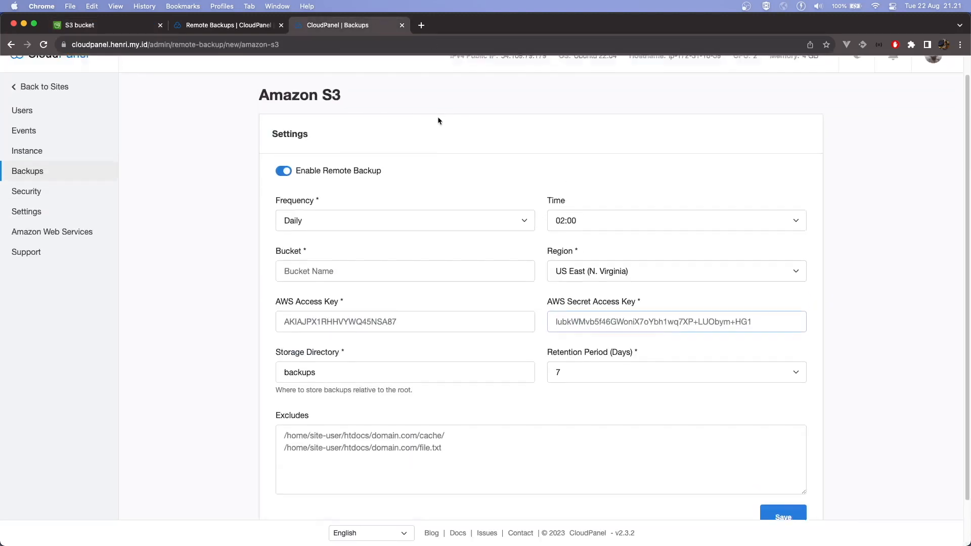
scroll(438, 116, "down", 3)
left_click(101, 27)
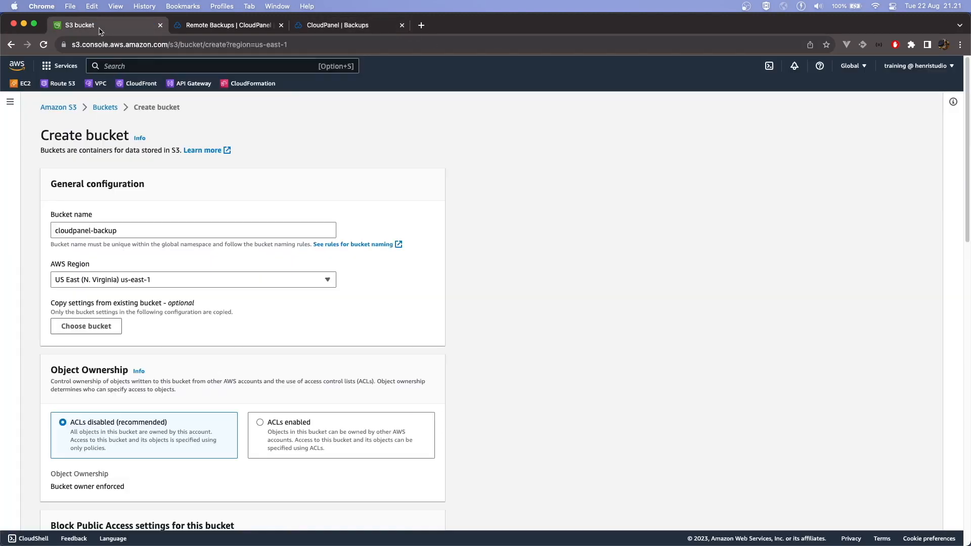
left_click(263, 276)
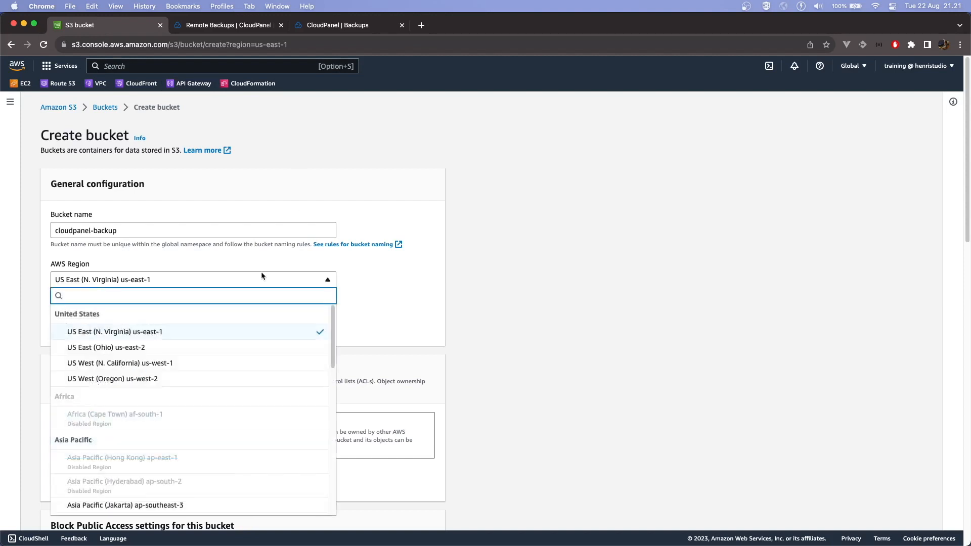
type("sing")
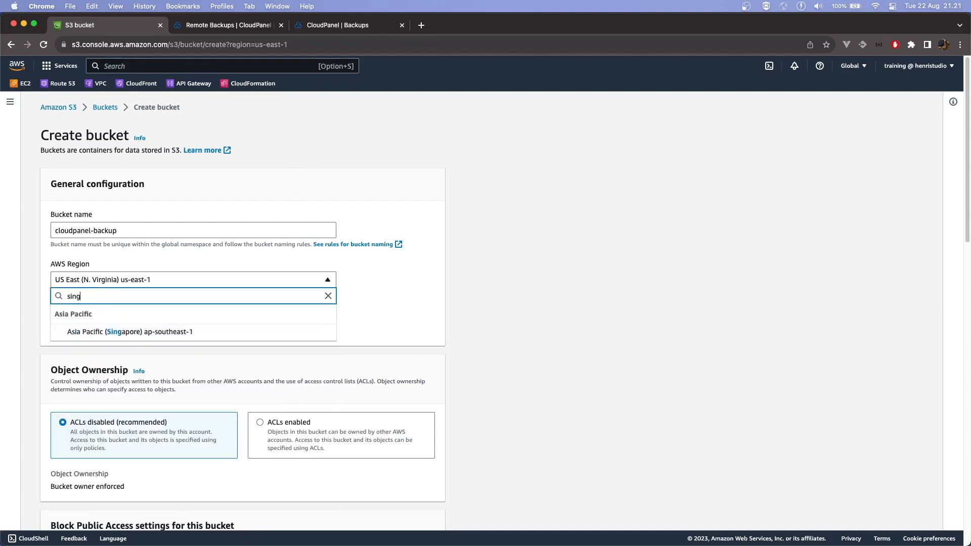
left_click(175, 336)
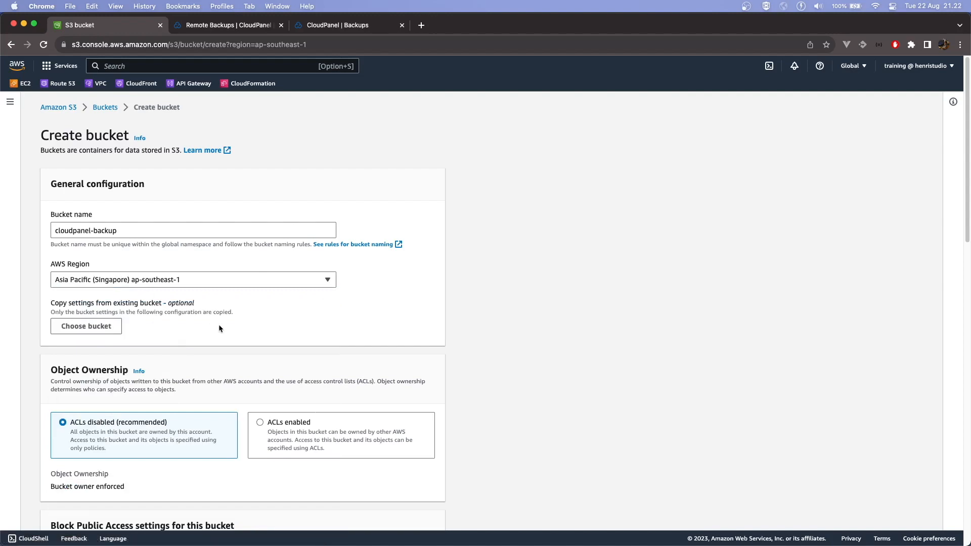
- Review the remaining bucket settings and change the bucket name to cloudpanel-backup-55555
scroll(218, 324, "down", 6)
scroll(219, 323, "up", 2)
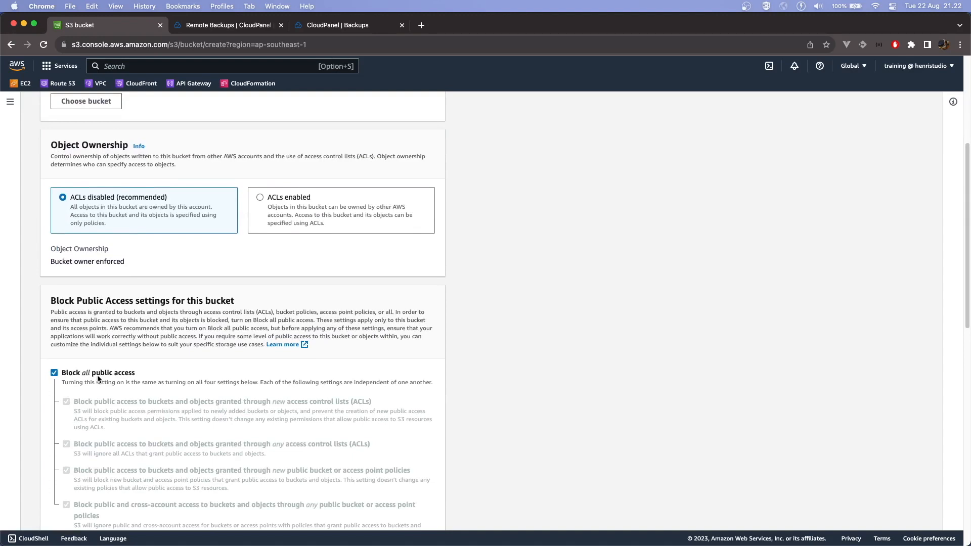
scroll(99, 379, "up", 5)
scroll(98, 378, "down", 15)
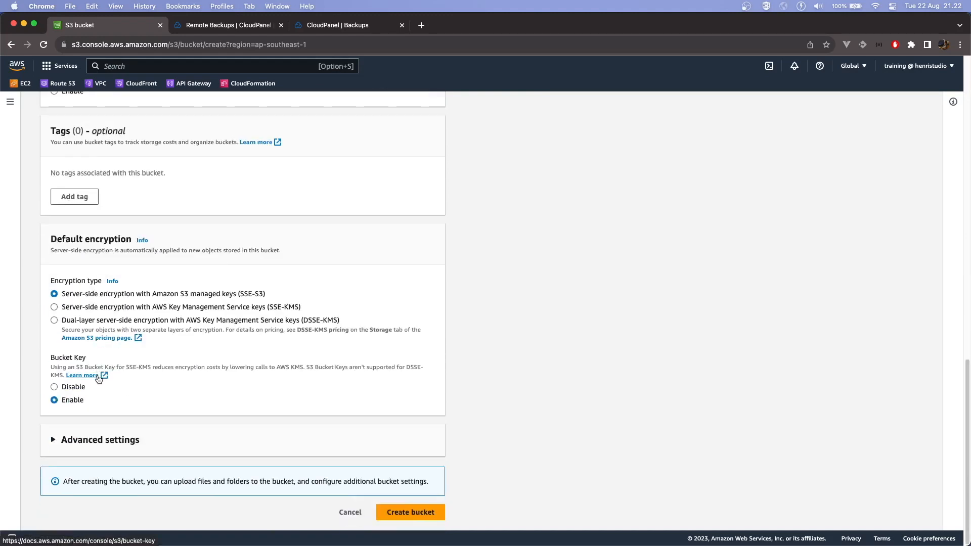
scroll(488, 385, "up", 1)
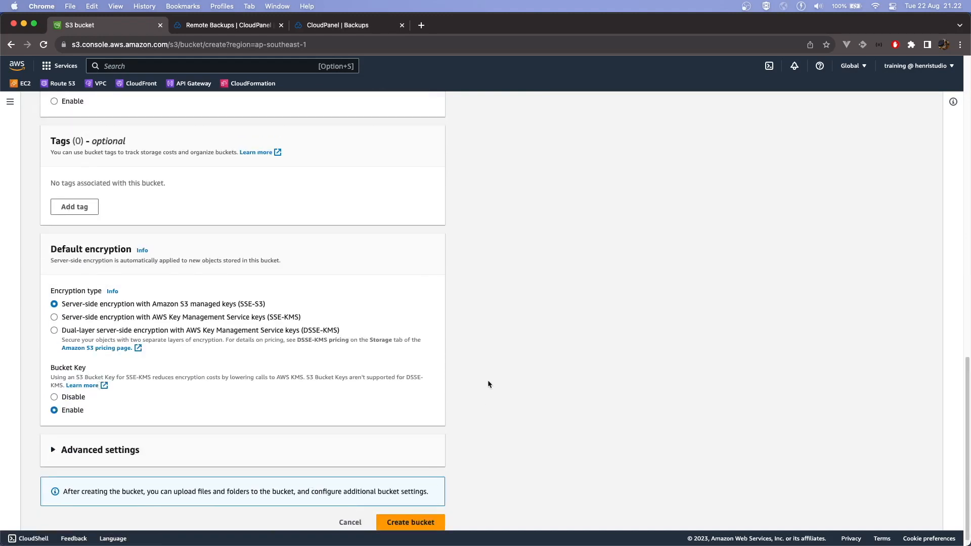
scroll(392, 350, "up", 15)
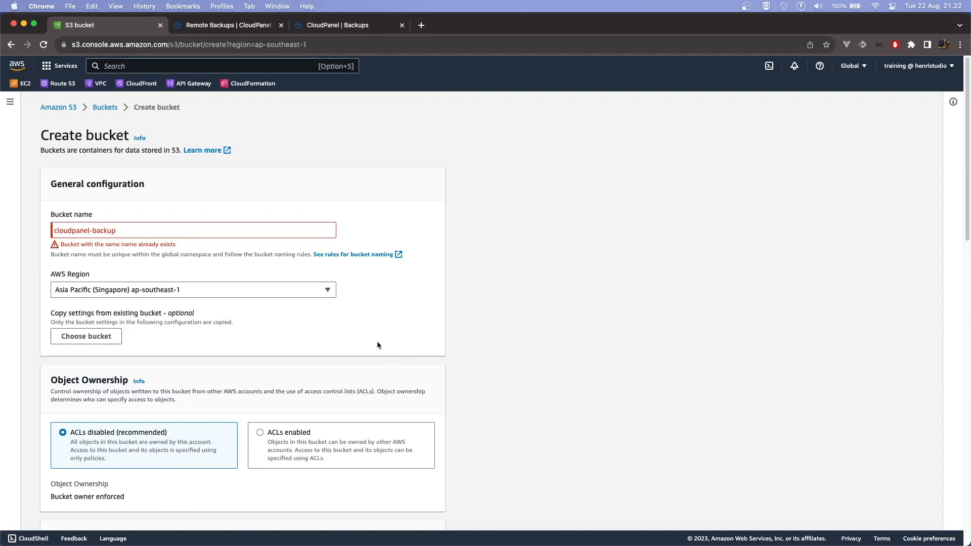
left_click(92, 235)
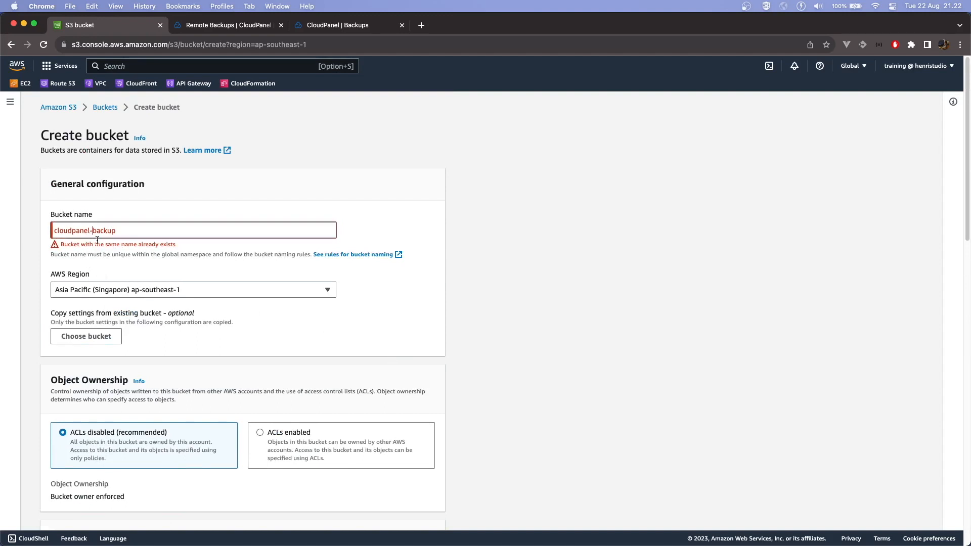
key("Right")
type("-55555")
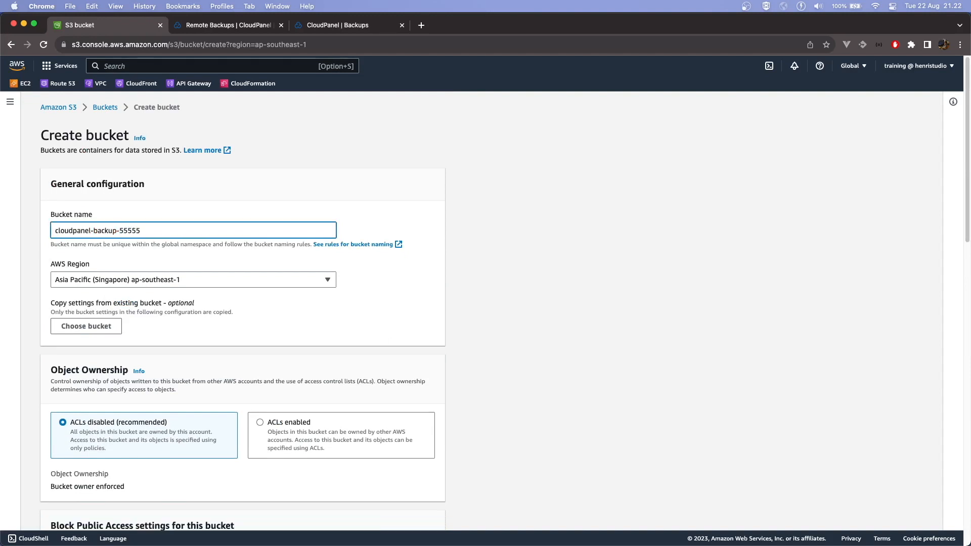
- Copy the bucket name cloudpanel-backup-55555 and create the bucket with the default settings
double_click(112, 230)
left_click(127, 231)
left_click_drag(146, 231, 61, 226)
key("super+c")
scroll(206, 353, "down", 15)
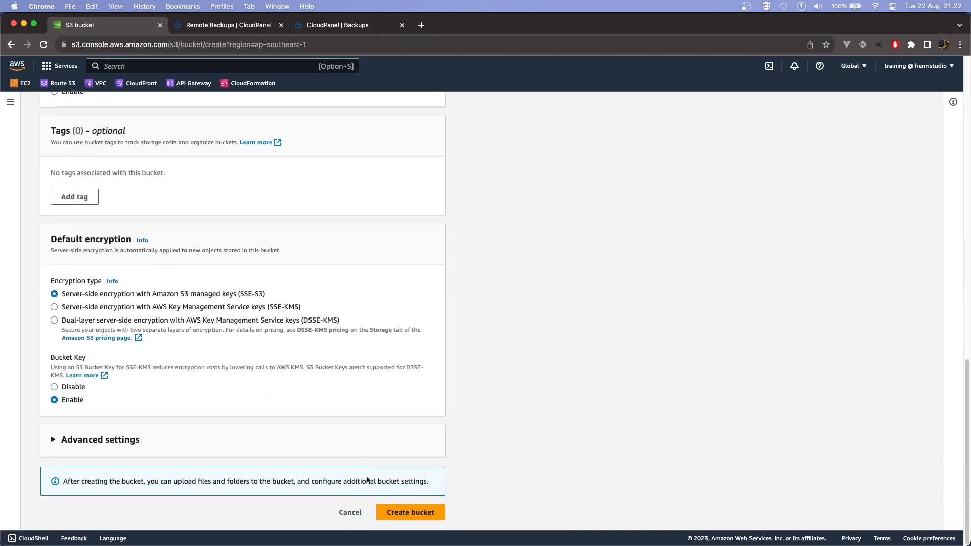
left_click(392, 513)
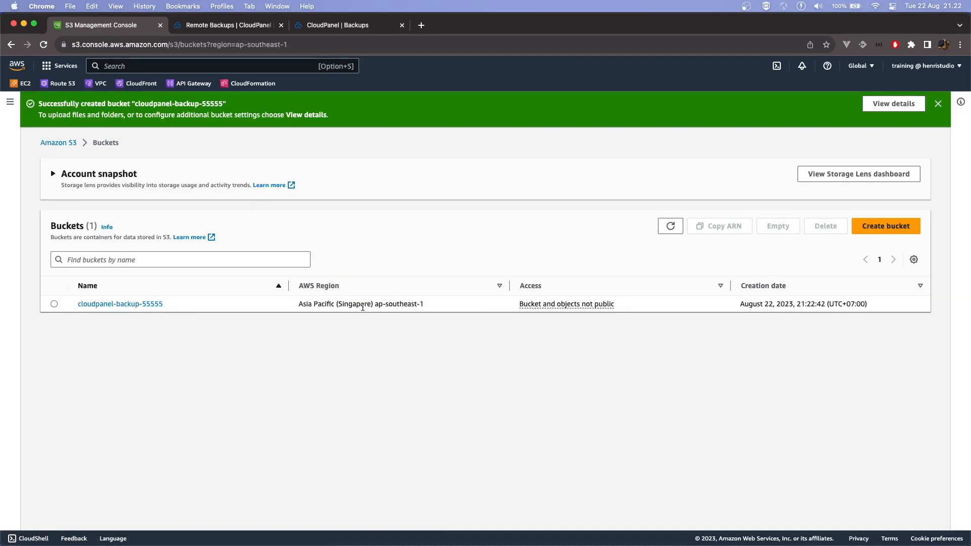
- Switch to CloudPanel's Amazon S3 form, enter cloudpanel-backup-55555 as the bucket and choose the region Asia Pacific (Singapore)
left_click(329, 23)
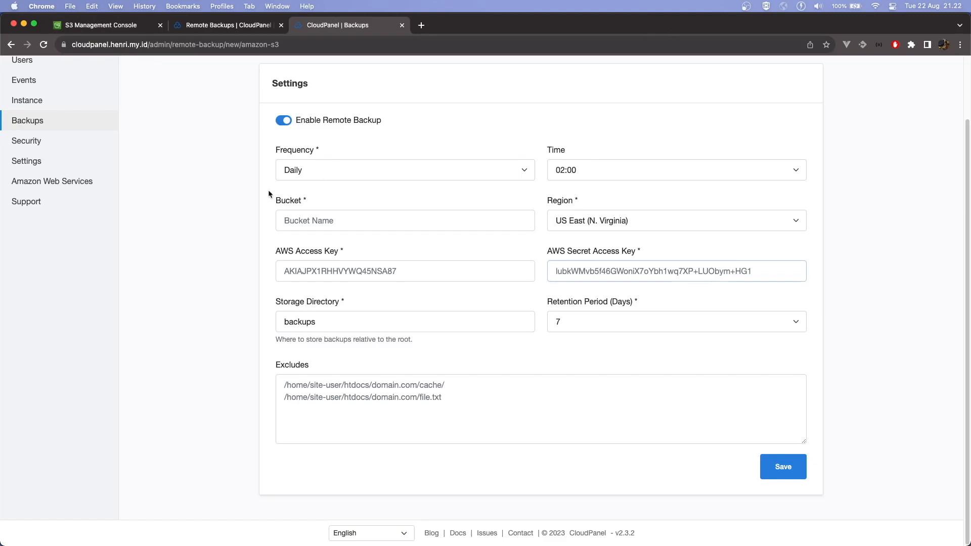
scroll(196, 297, "up", 3)
scroll(196, 298, "down", 3)
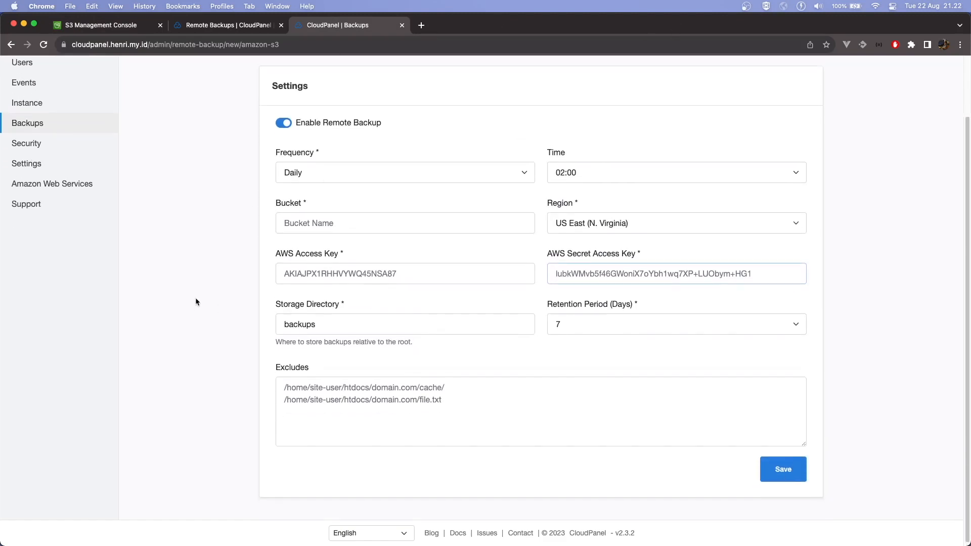
scroll(196, 298, "up", 3)
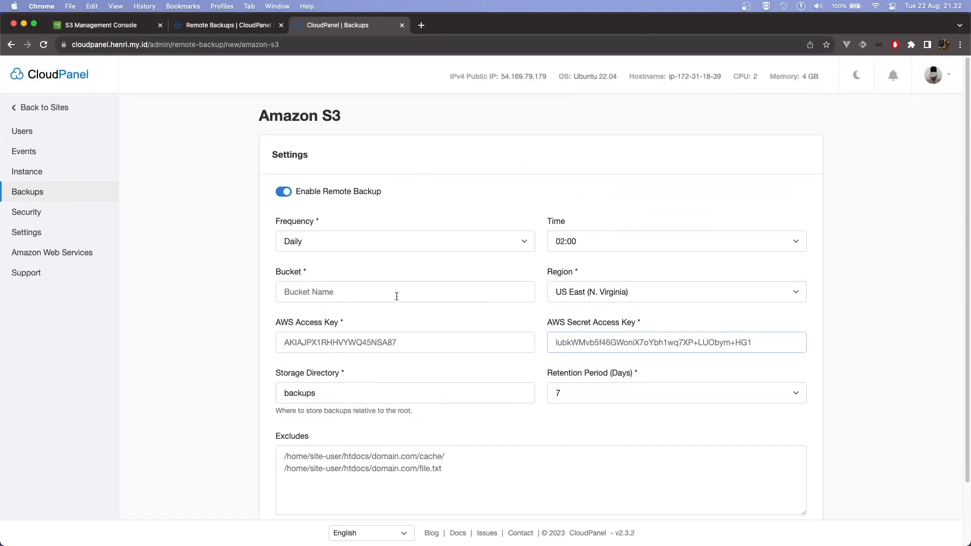
left_click(367, 289)
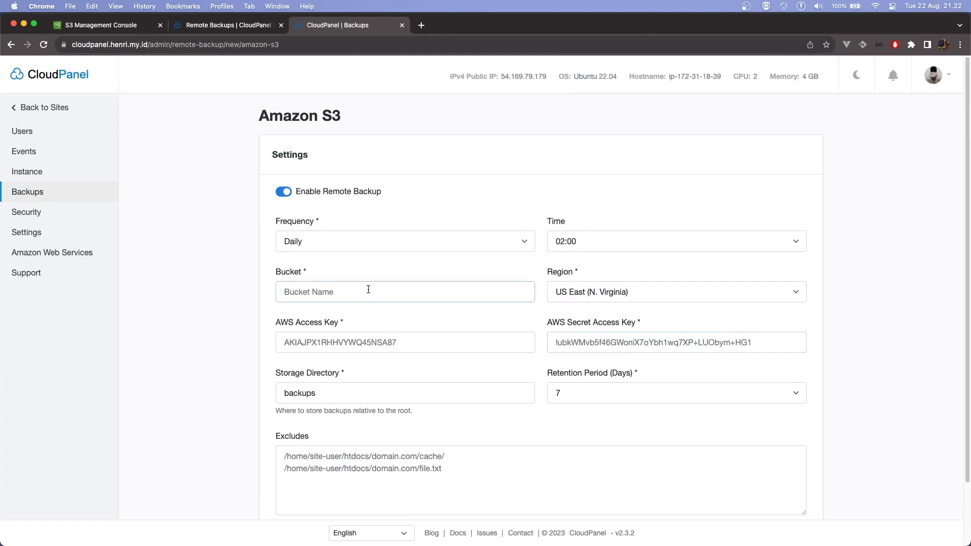
key("super+v")
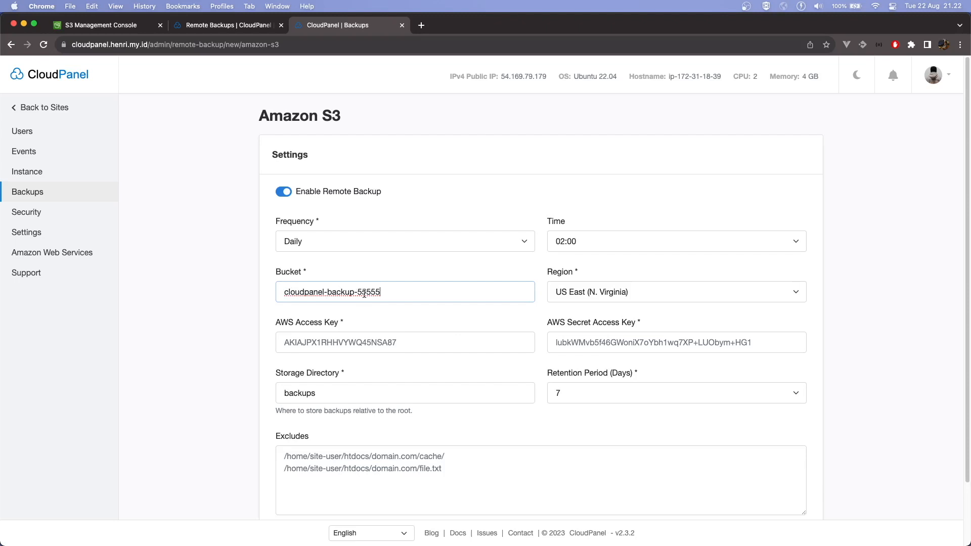
left_click(597, 292)
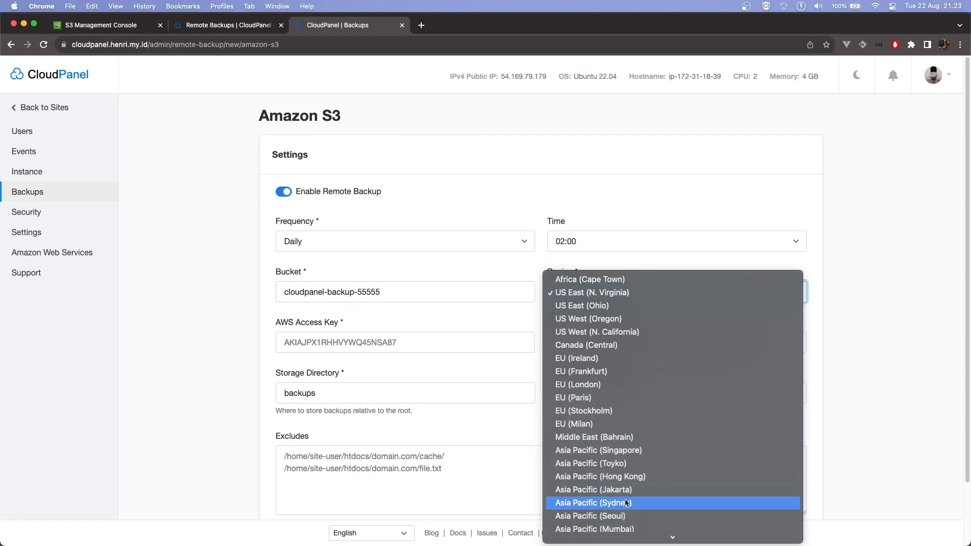
left_click(633, 451)
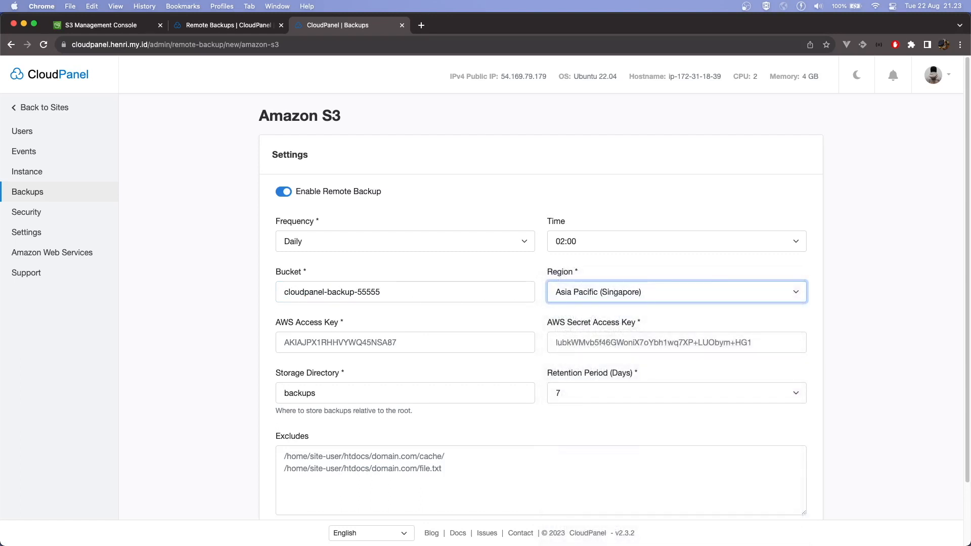
- Paste the AWS access key and the AWS secret access key into their fields in the Amazon S3 form
key("super+Tab")
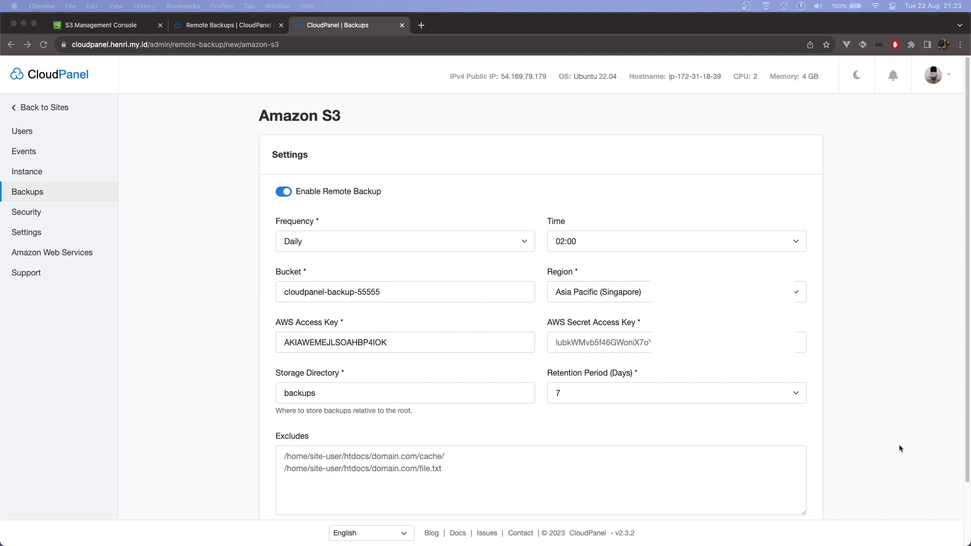
left_click(405, 391)
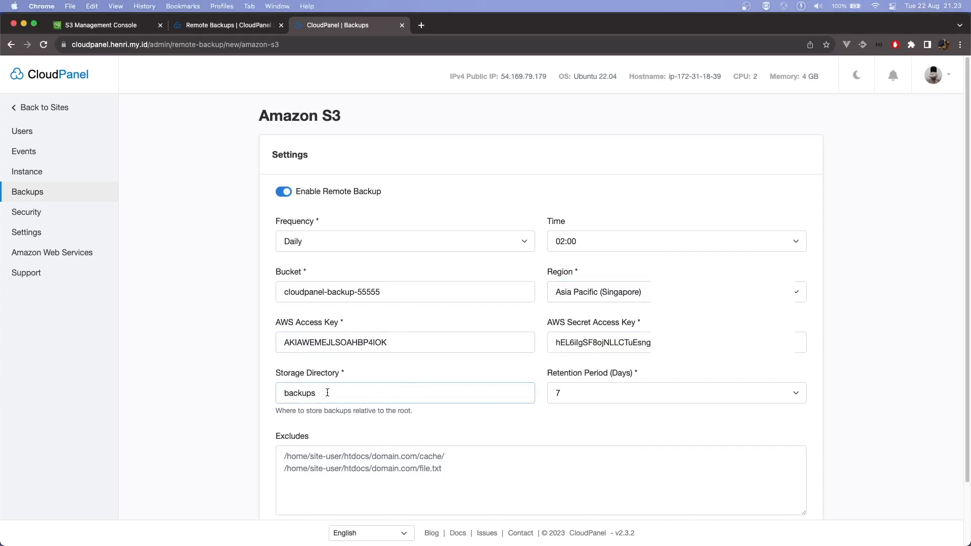
- Examine the objects of the cloudpanel-backup-55555 bucket in the S3 console and return to CloudPanel's Amazon S3 form
left_click(75, 25)
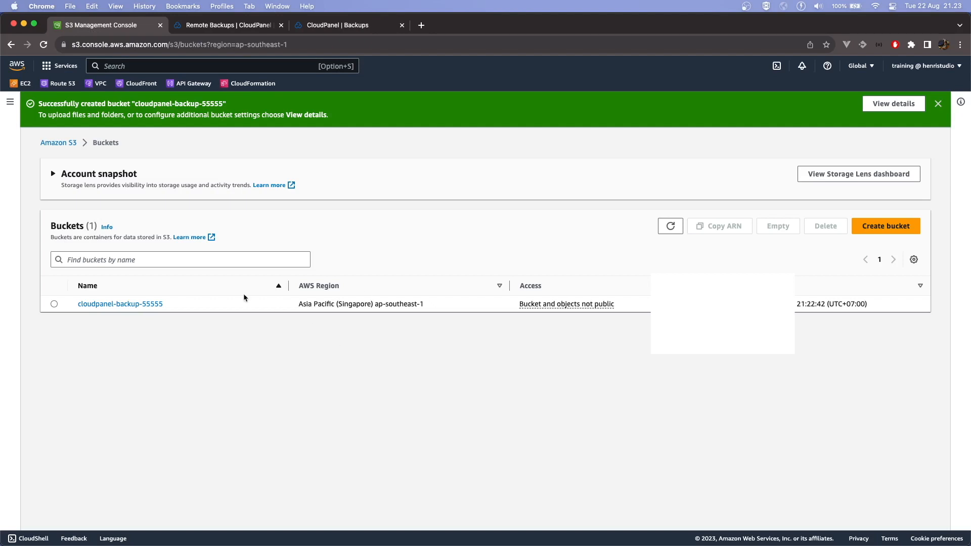
left_click(148, 305)
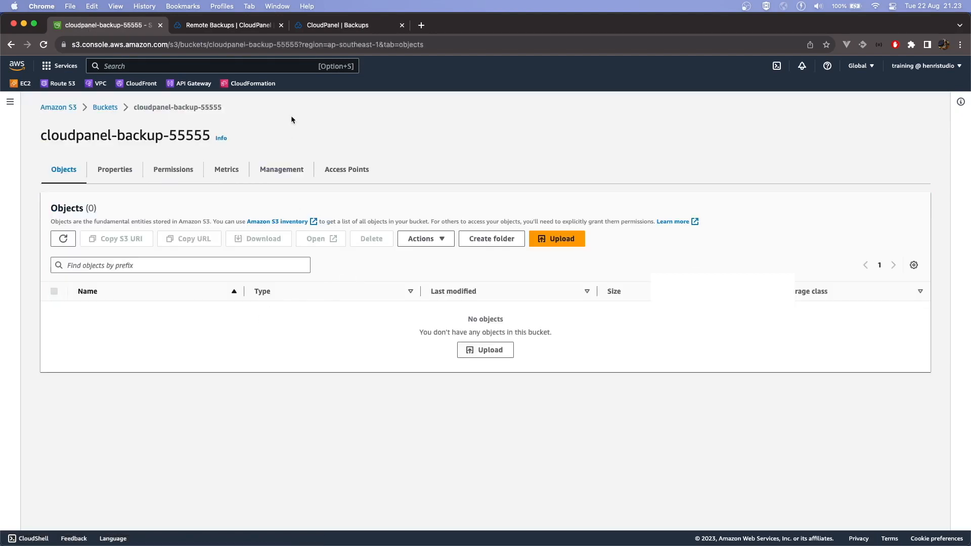
left_click(338, 26)
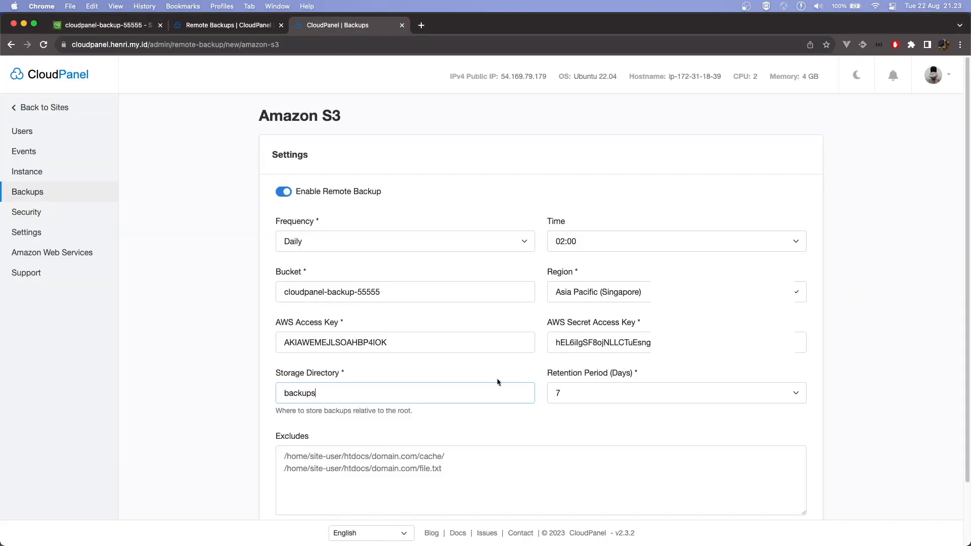
- Choose a retention period of 7 days and save the Amazon S3 remote backup settings
left_click(618, 392)
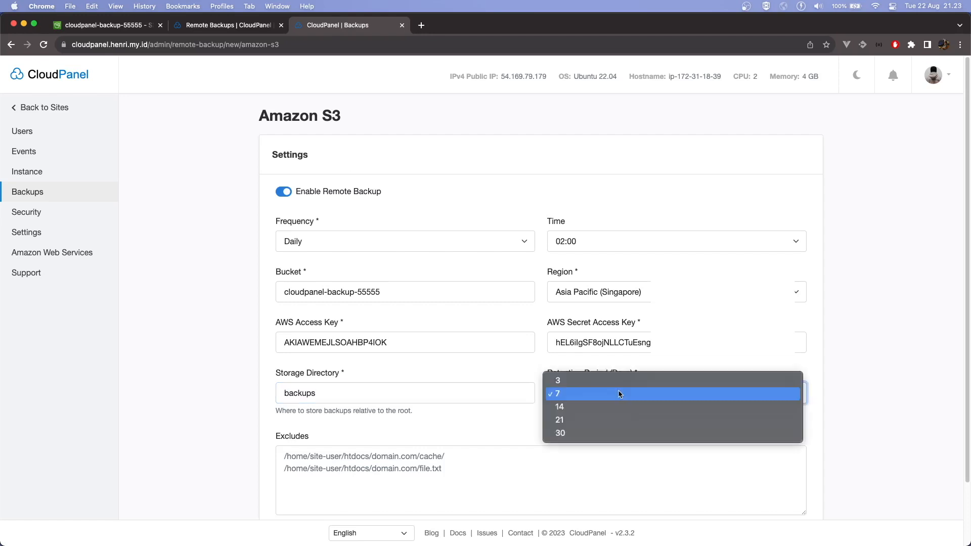
left_click(620, 395)
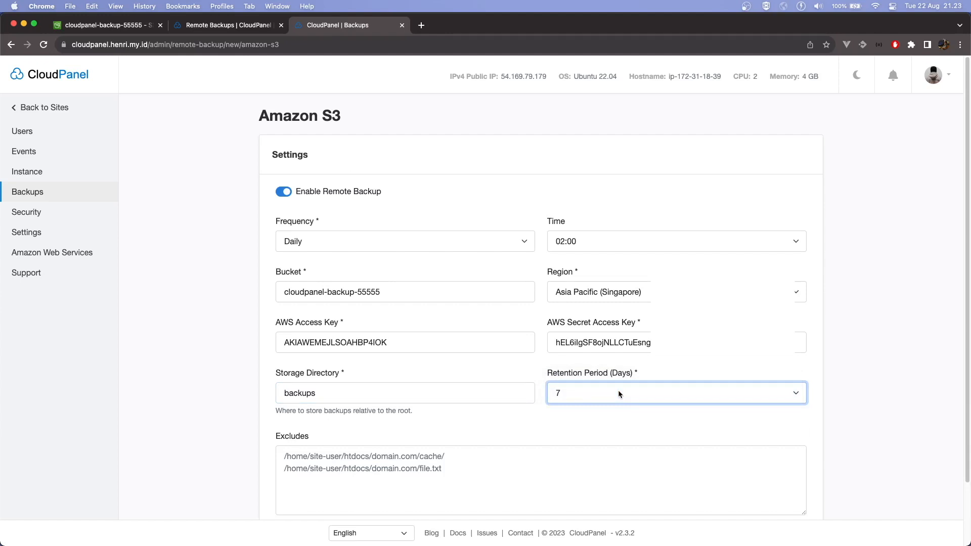
left_click(537, 420)
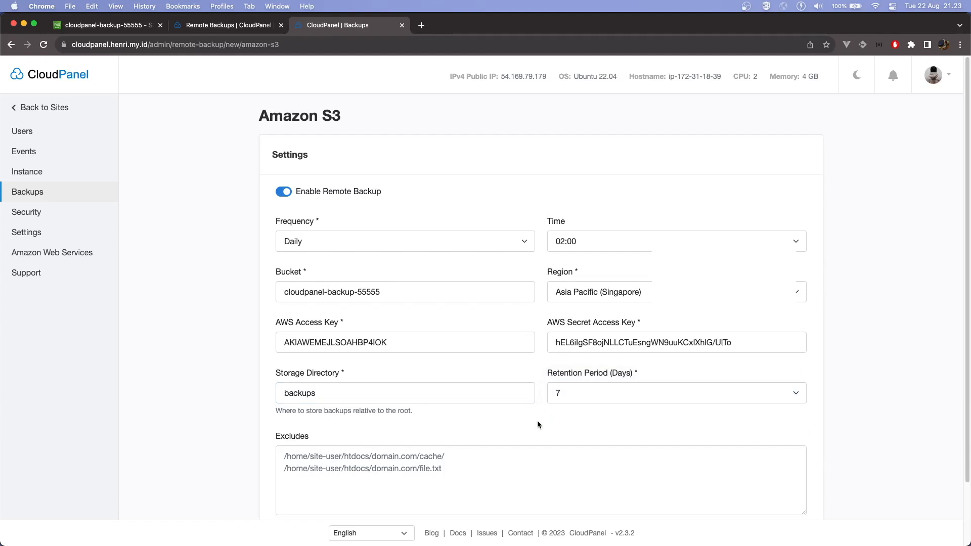
scroll(537, 420, "down", 3)
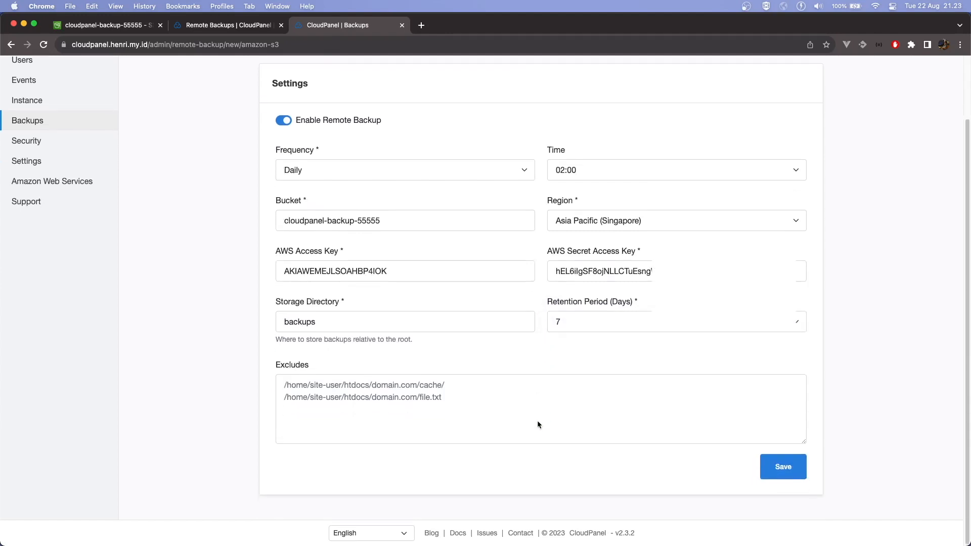
left_click(769, 473)
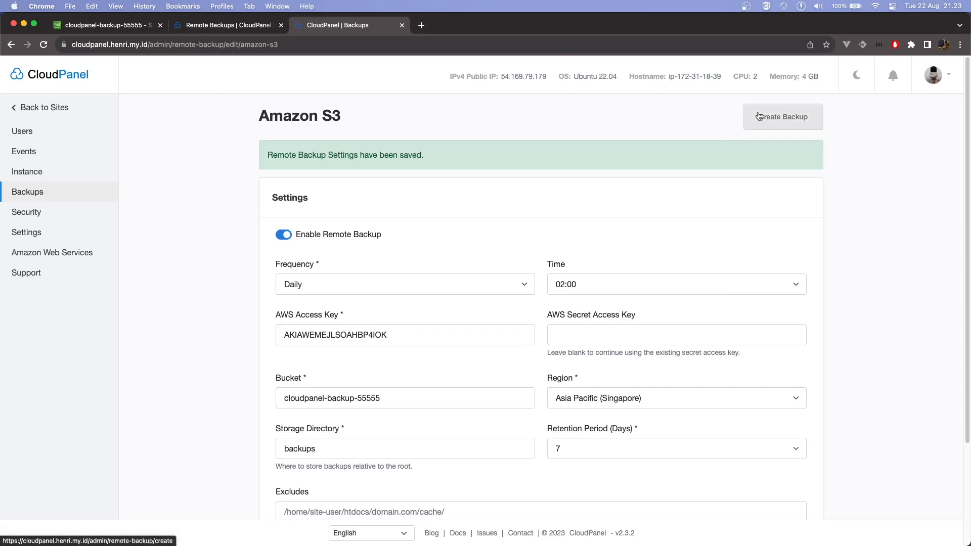
- Start an immediate remote backup to Amazon S3 and look over the saved backup settings
left_click(786, 118)
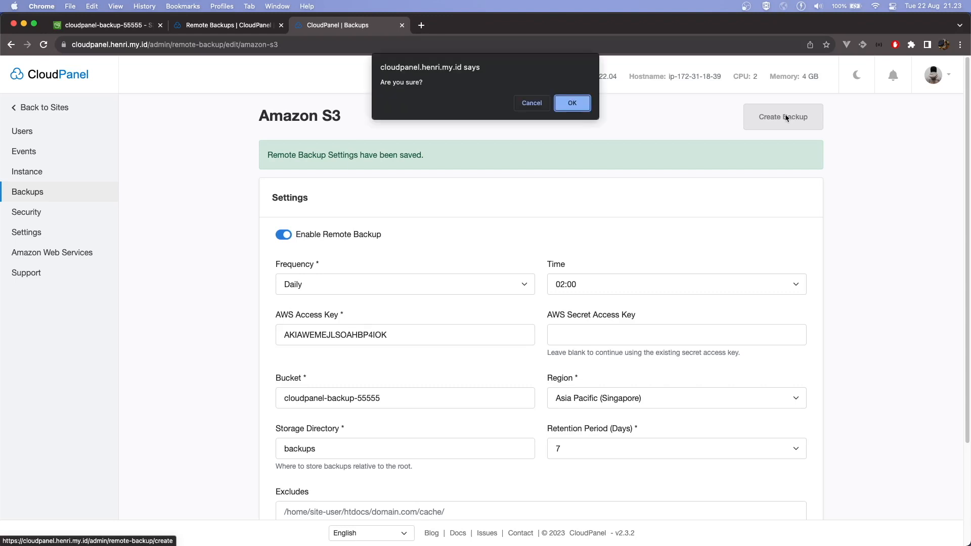
left_click(569, 105)
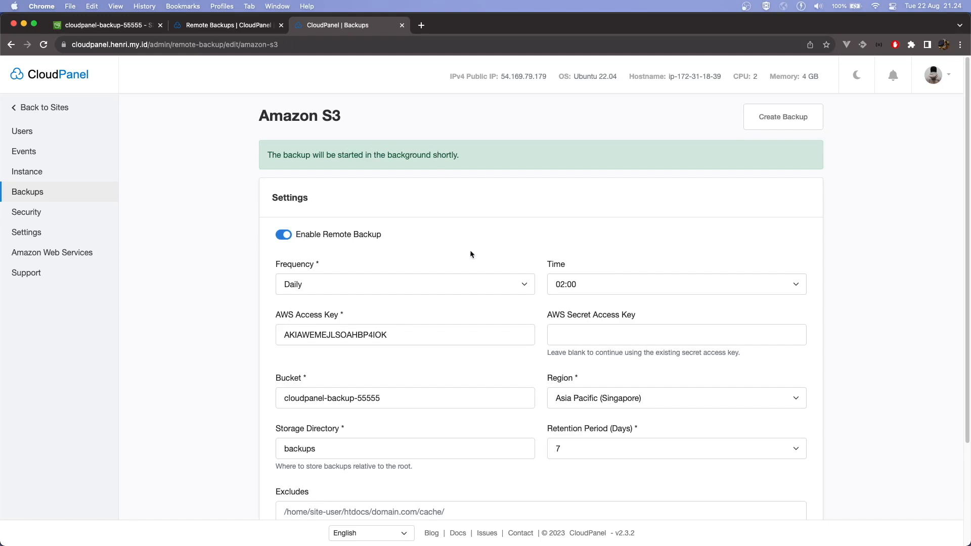
scroll(471, 253, "down", 5)
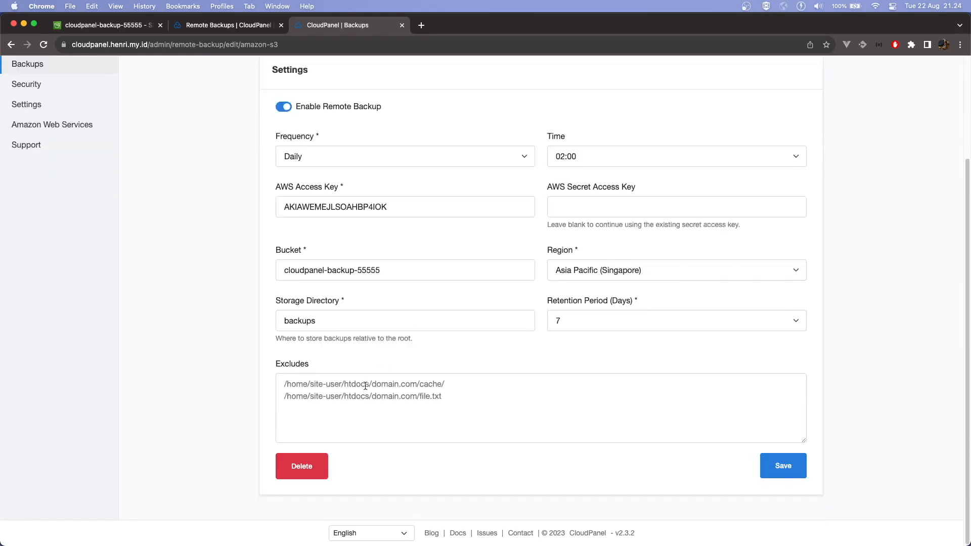
scroll(347, 186, "up", 4)
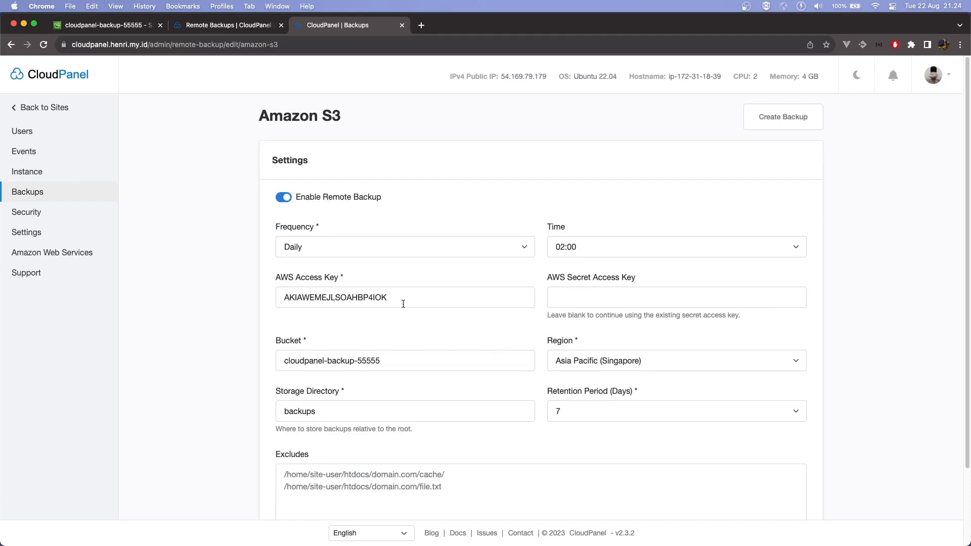
scroll(404, 304, "down", 1)
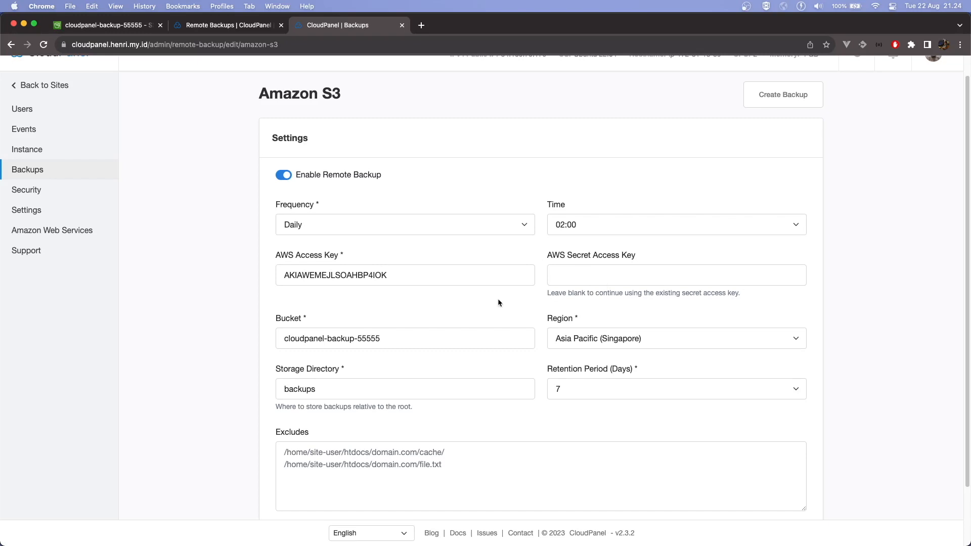
scroll(517, 301, "up", 1)
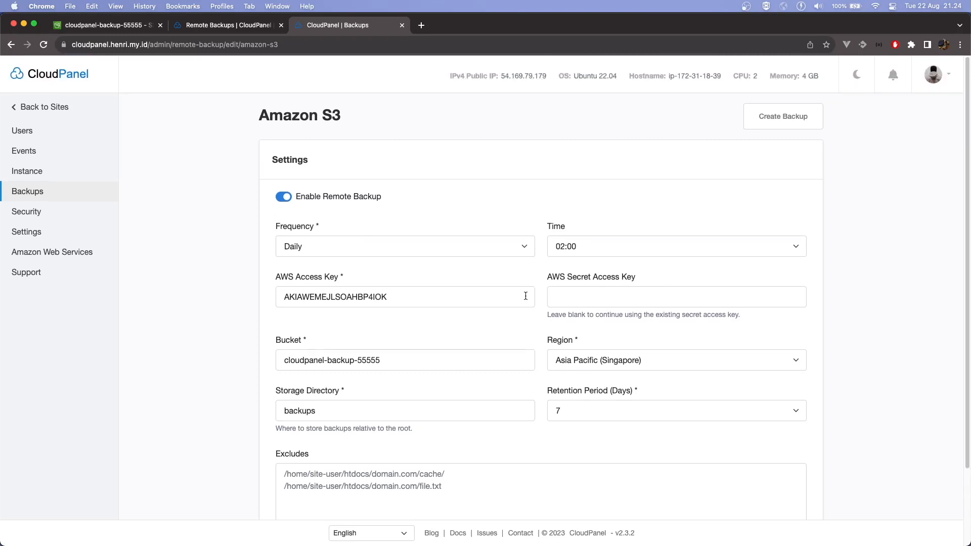
scroll(526, 295, "down", 4)
scroll(526, 295, "up", 4)
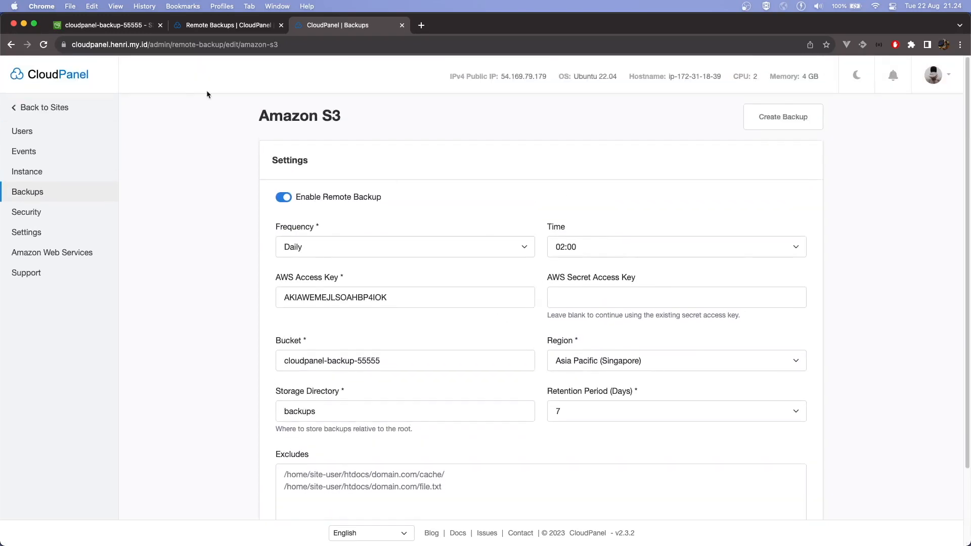
- Switch to the S3 console and refresh the object list of the cloudpanel-backup-55555 bucket
left_click(112, 27)
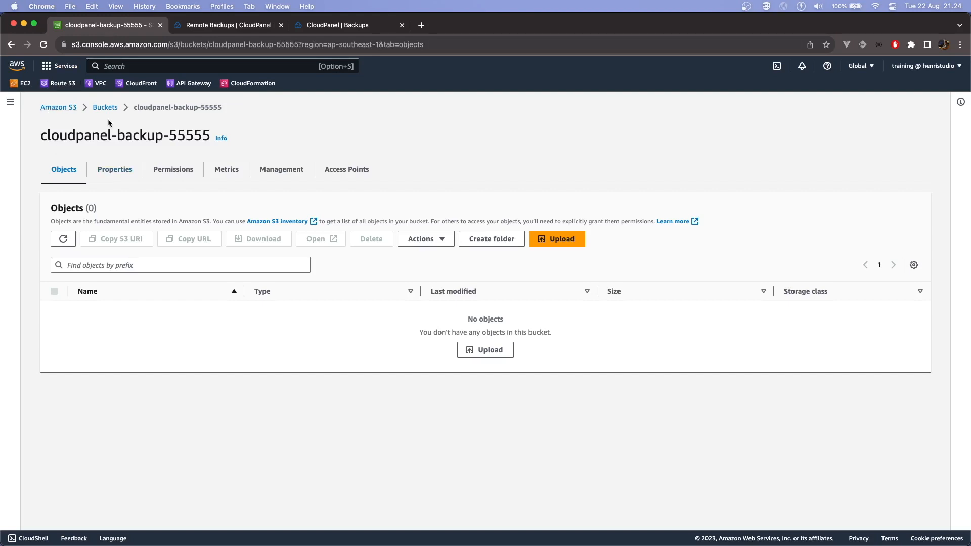
left_click(63, 239)
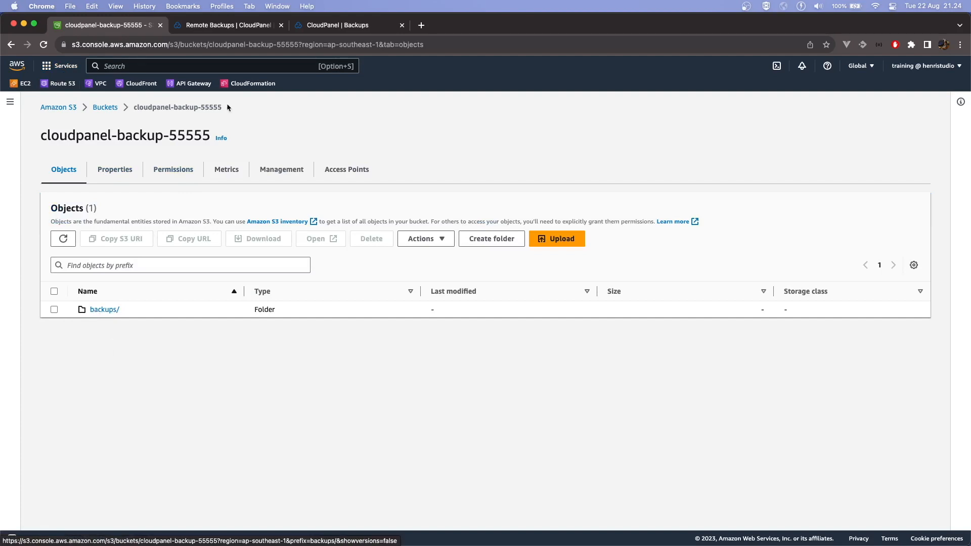
left_click(348, 27)
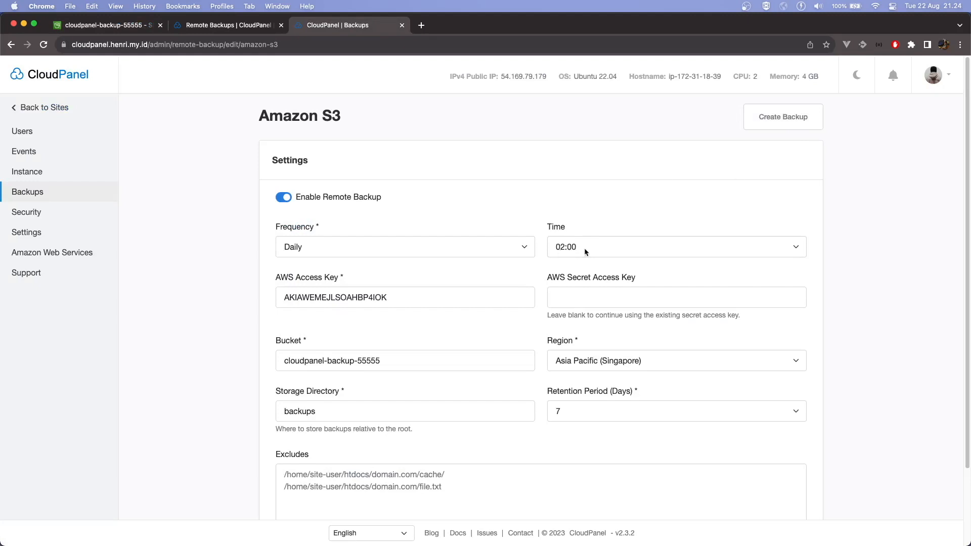
left_click(131, 26)
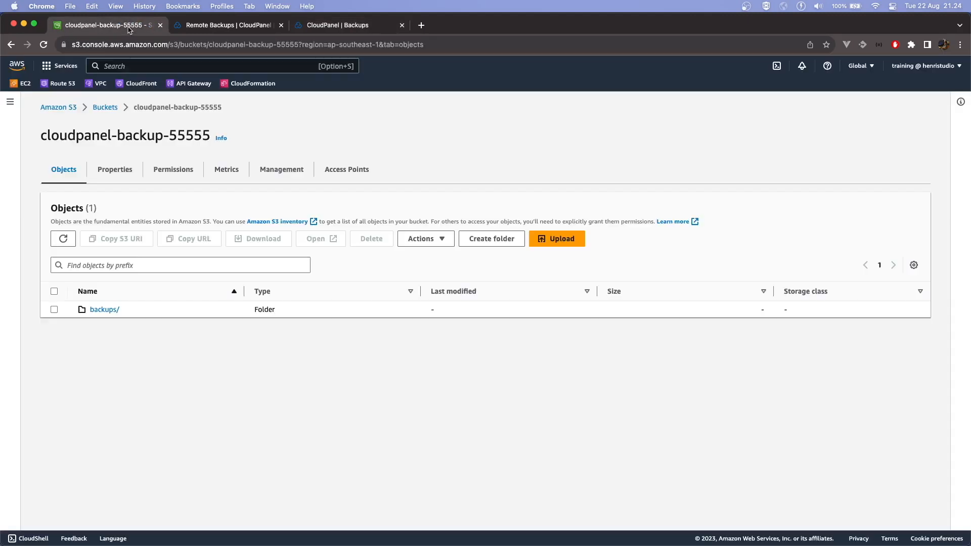
- Open the backup's home folder inside backups/2023-08-22/21.24 to view its contents
left_click(103, 311)
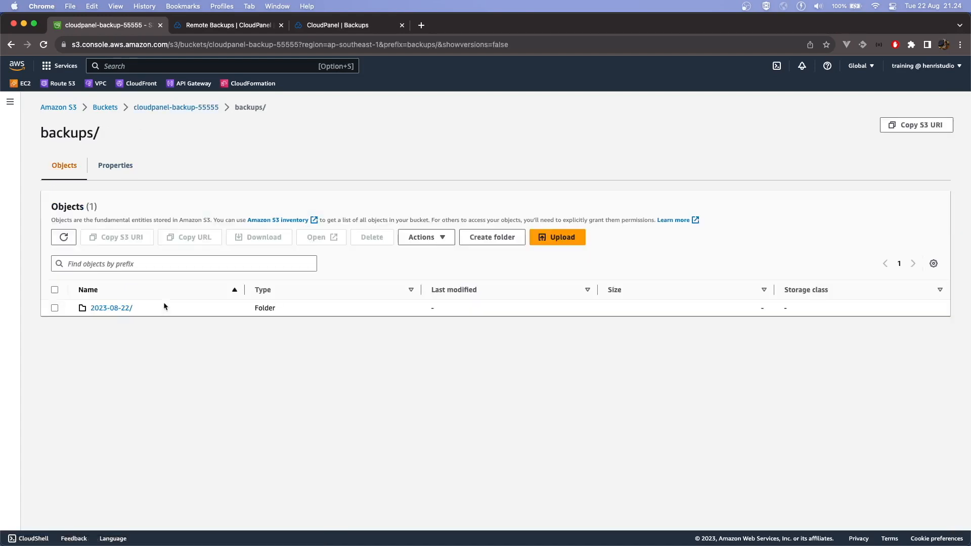
left_click(115, 311)
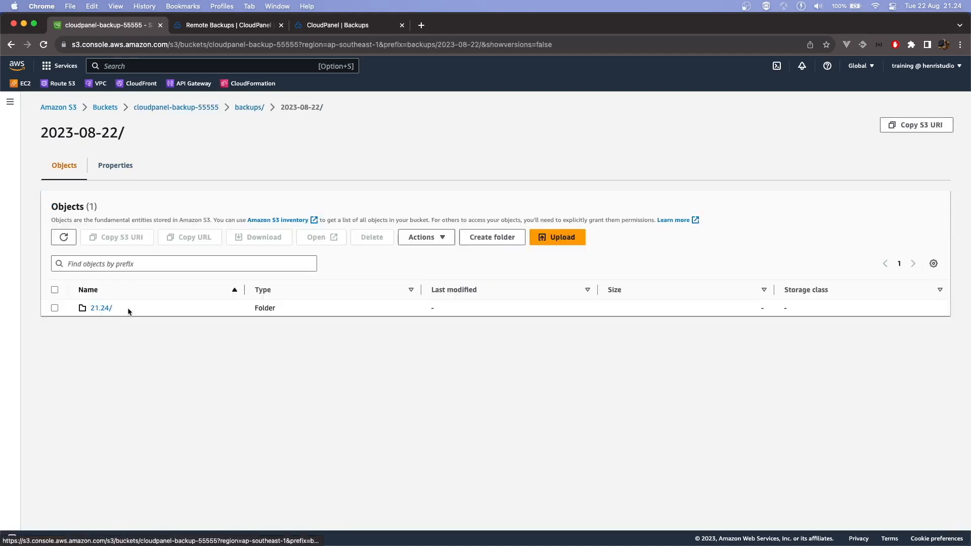
left_click(102, 310)
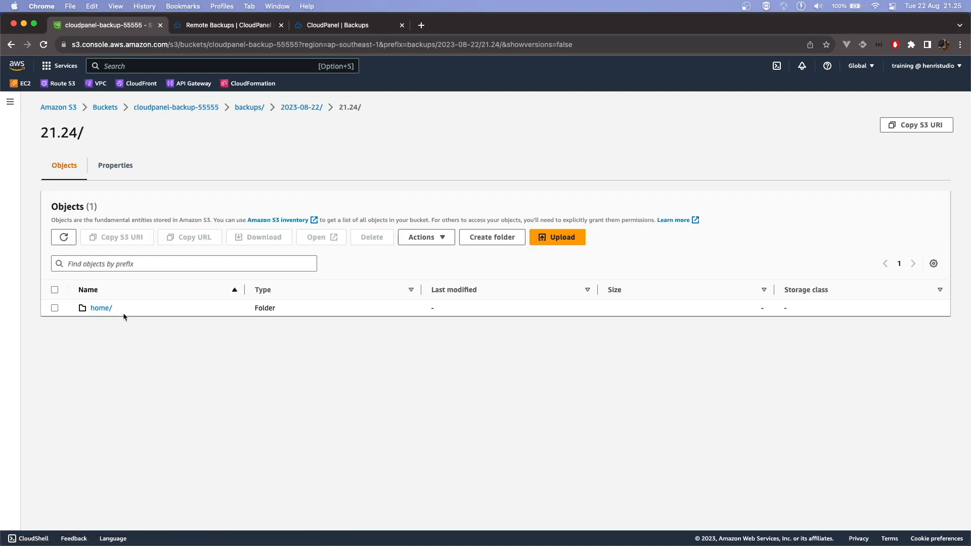
left_click(106, 310)
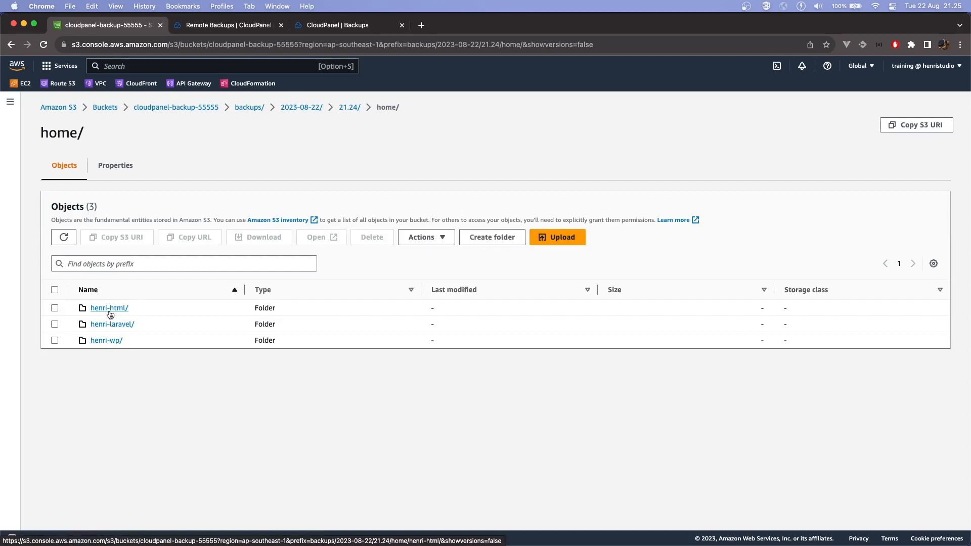
- Compare the Excludes paths in CloudPanel's Amazon S3 settings with the site folders in the S3 bucket's home folder
left_click(344, 24)
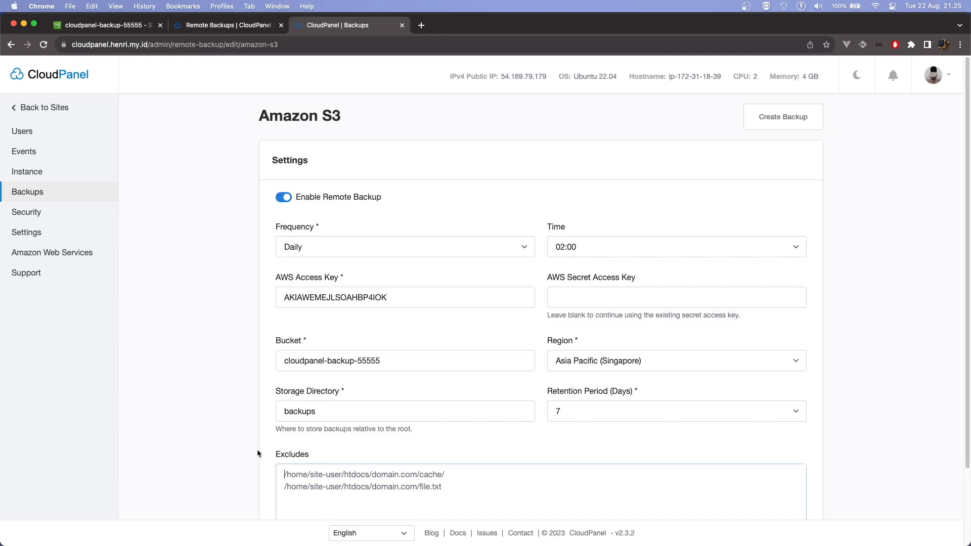
scroll(269, 454, "down", 3)
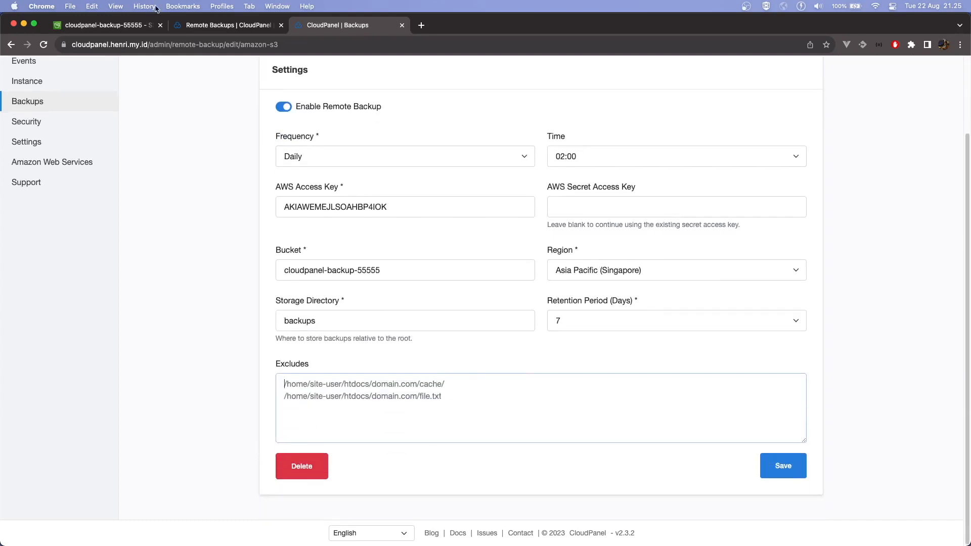
left_click(105, 28)
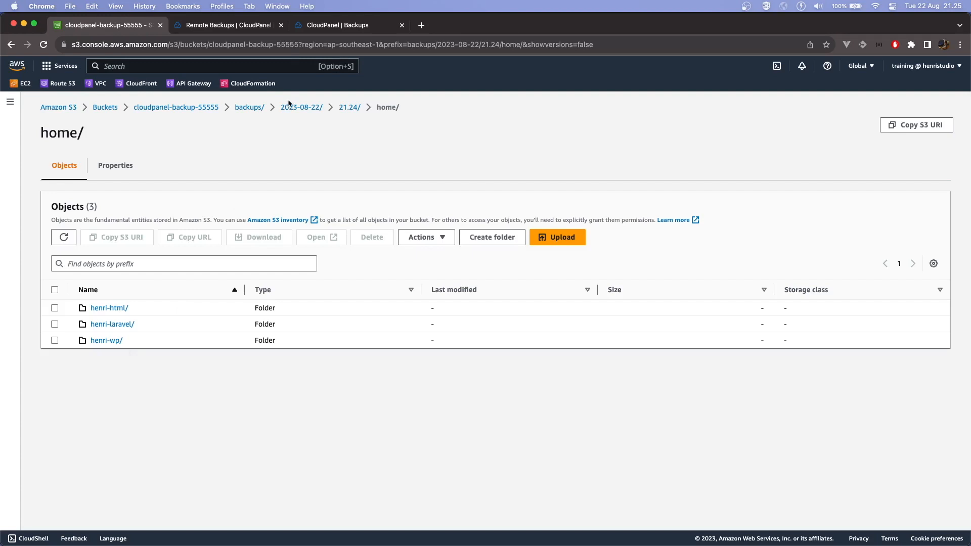
left_click(312, 28)
scroll(584, 341, "up", 3)
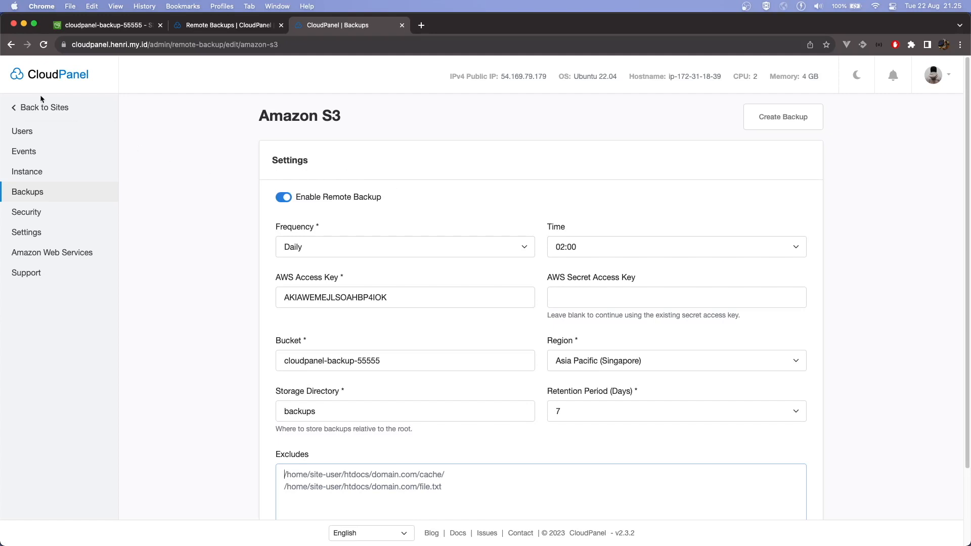
- View CloudPanel's sites list, return to the admin area's Backups page and review the Amazon S3 settings
left_click(39, 107)
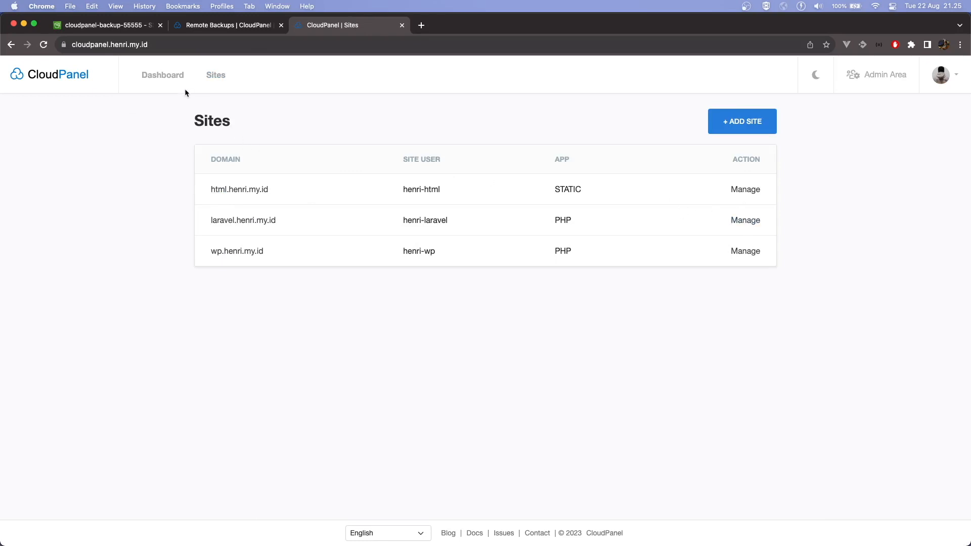
left_click(877, 71)
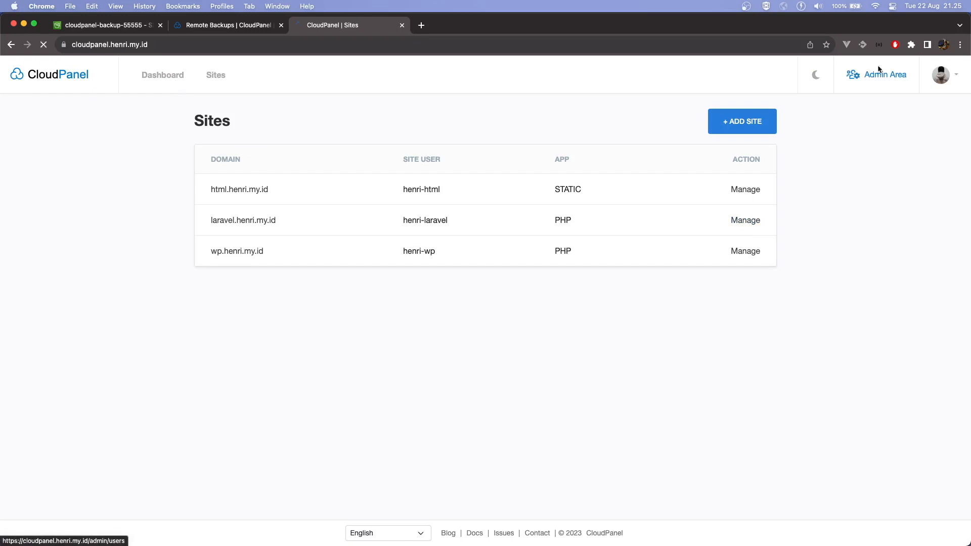
left_click(53, 193)
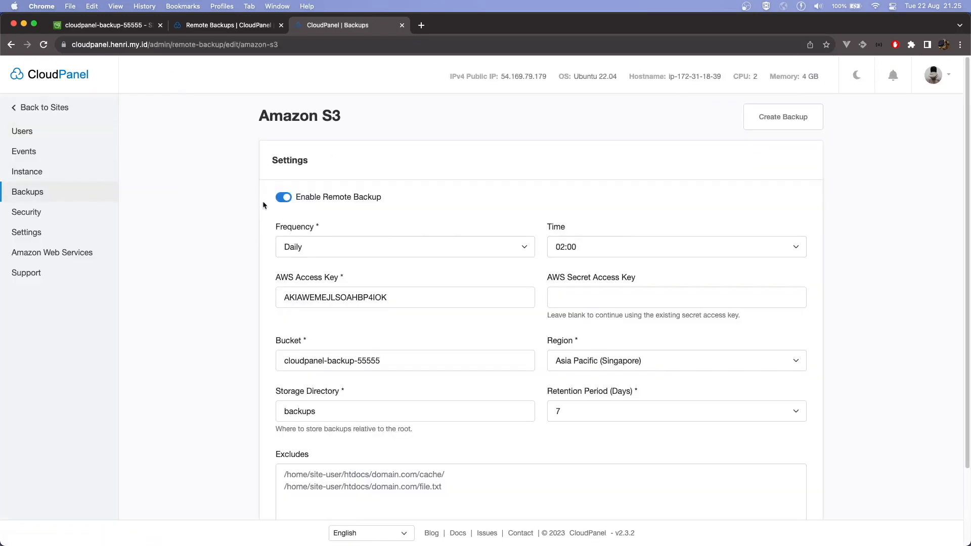
scroll(349, 289, "down", 1)
scroll(348, 284, "down", 3)
scroll(348, 285, "up", 4)
scroll(264, 260, "down", 3)
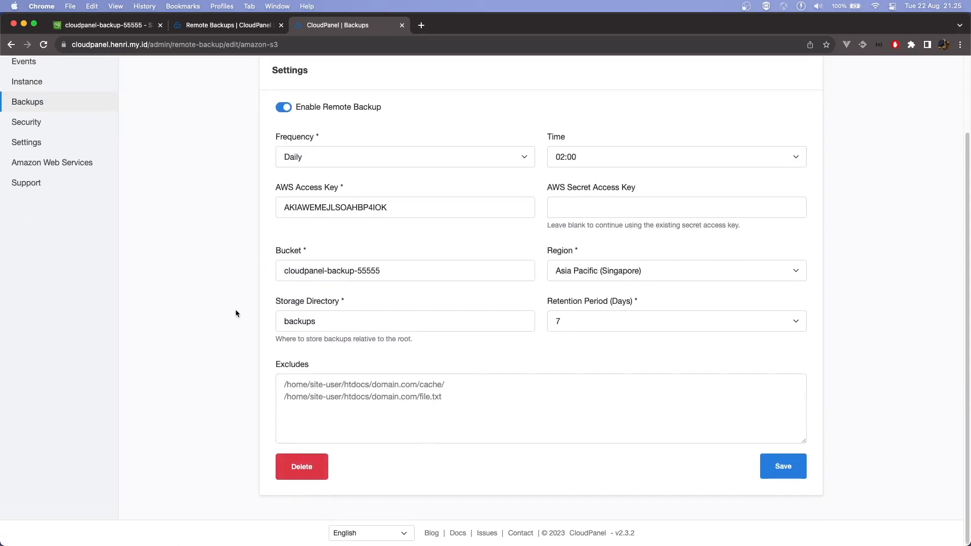
scroll(235, 312, "up", 3)
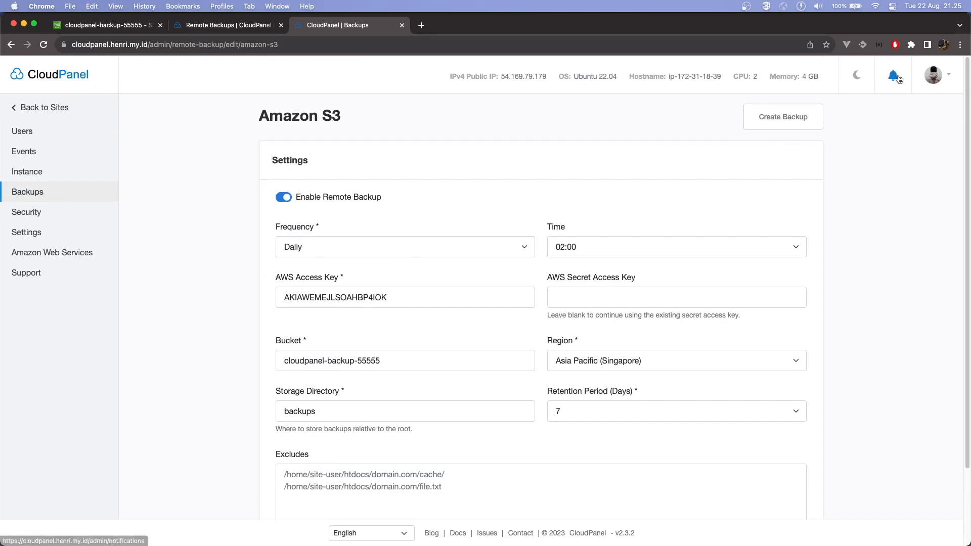
- View the Amazon Web Services settings in CloudPanel's admin area and return to the sites list
left_click(44, 108)
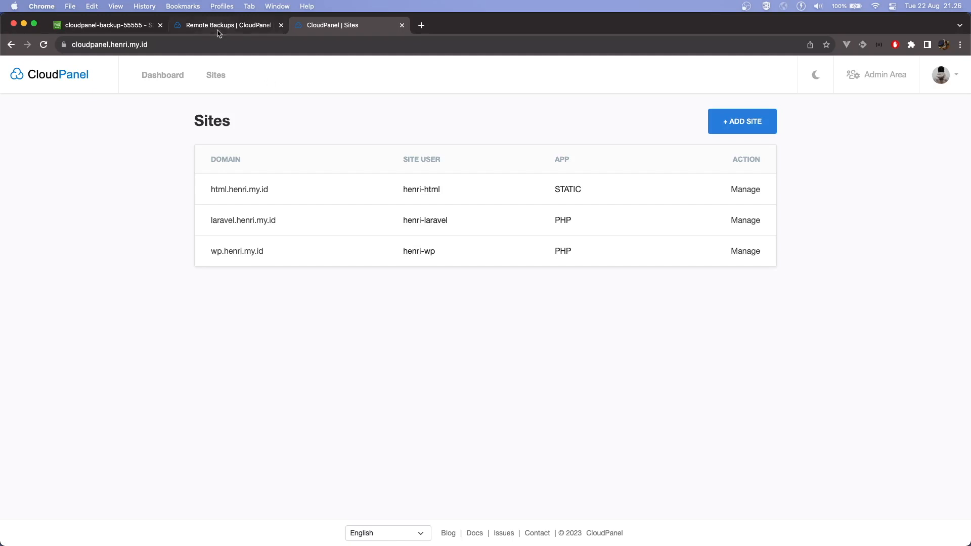
left_click(865, 76)
left_click(40, 256)
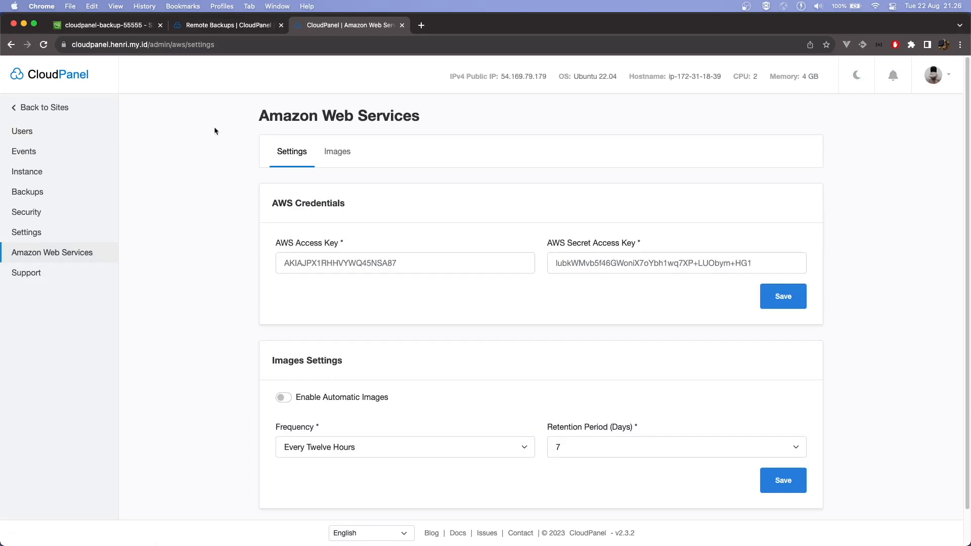
left_click(56, 108)
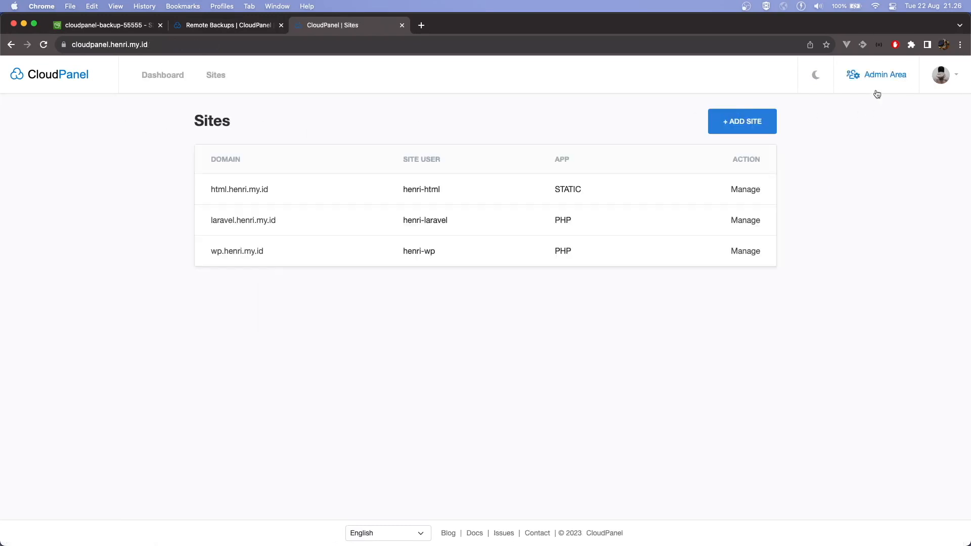